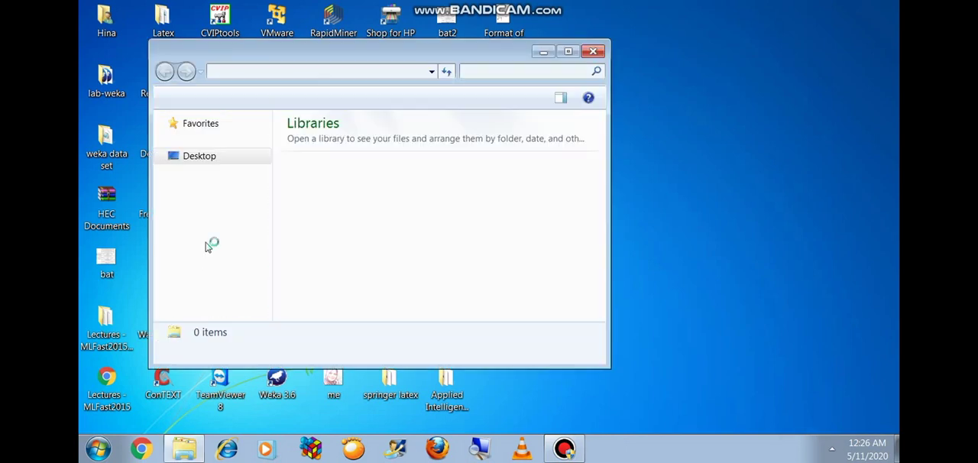
Step: Maximize the Libraries window and the Weka GUI Chooser, and minimize the chooser to uncover the libraries
click(286, 48)
click(286, 47)
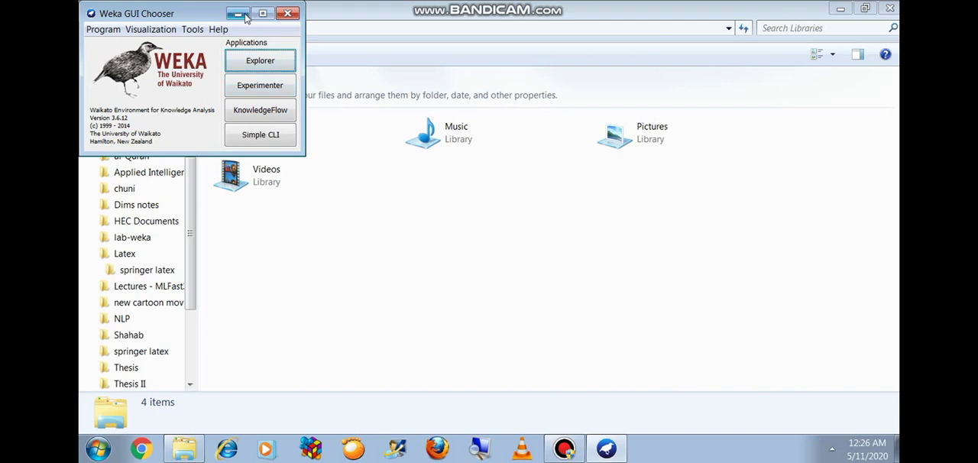
click(215, 14)
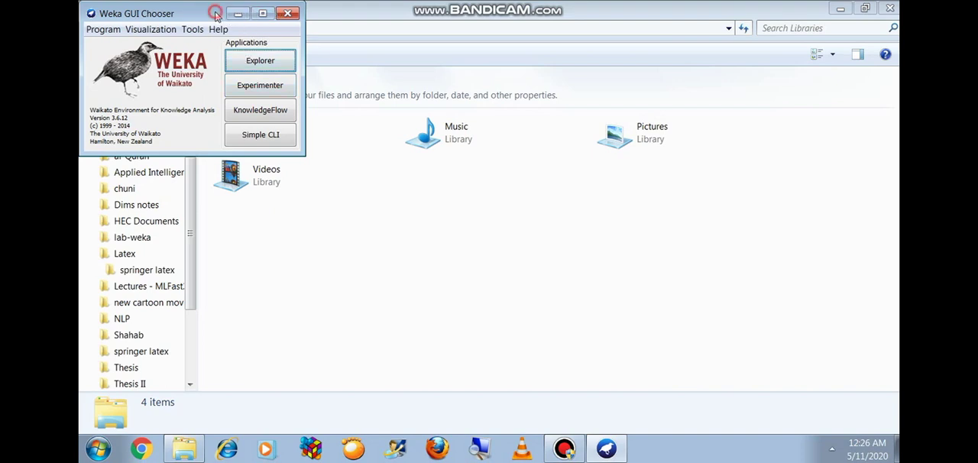
click(215, 13)
click(841, 8)
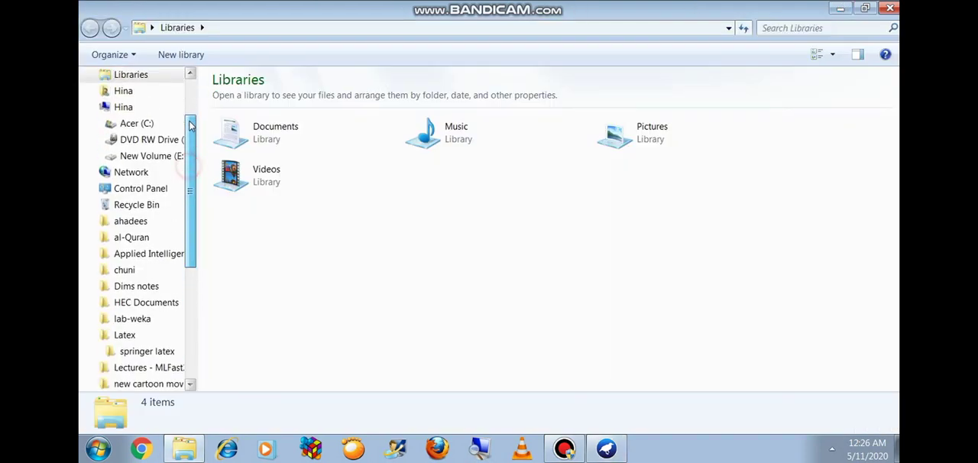
Step: Examine the sample ARFF datasets in C:\Program Files\Weka-3-6\data and close the folder window
drag(191, 126, 191, 107)
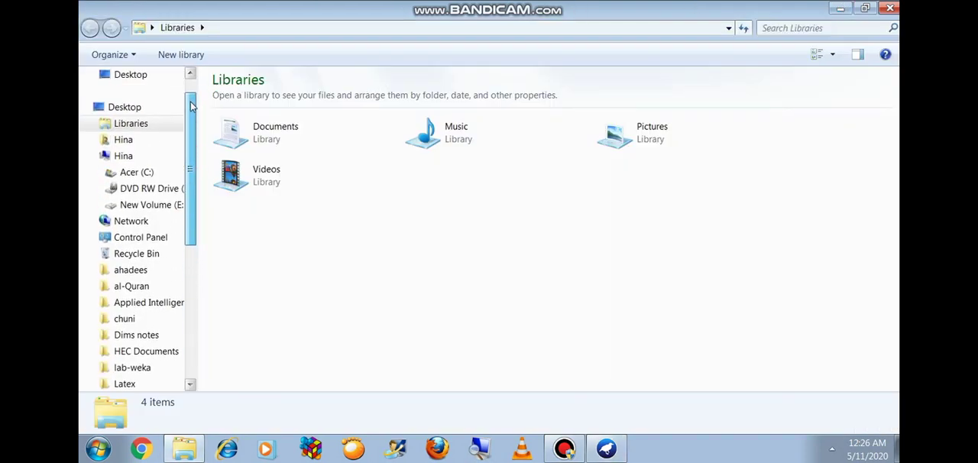
click(136, 172)
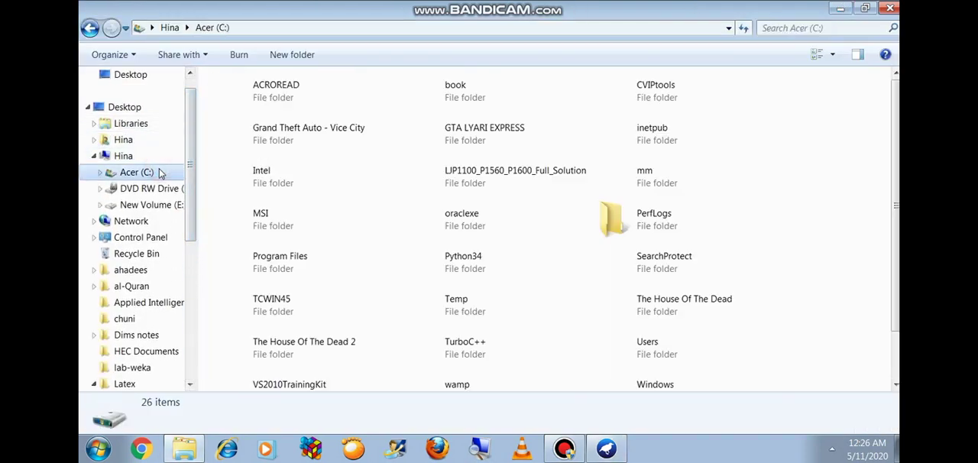
double_click(269, 262)
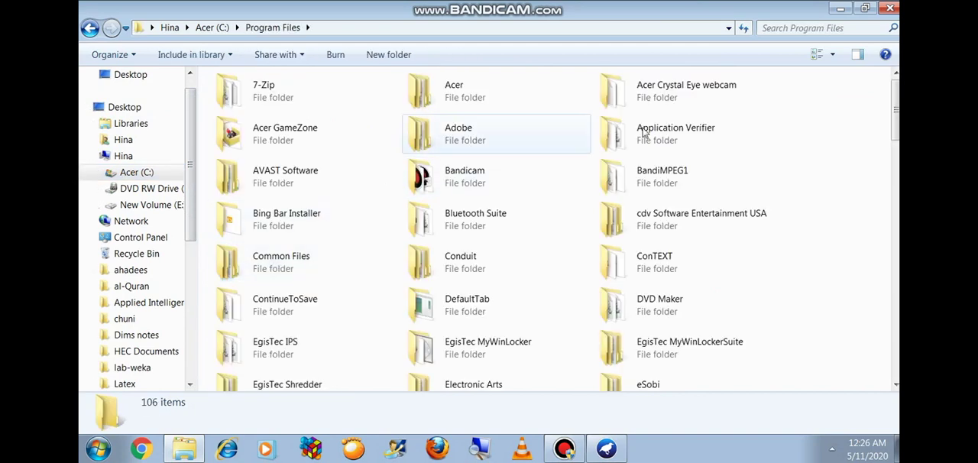
scroll(883, 130, down, 5)
scroll(810, 122, down, 12)
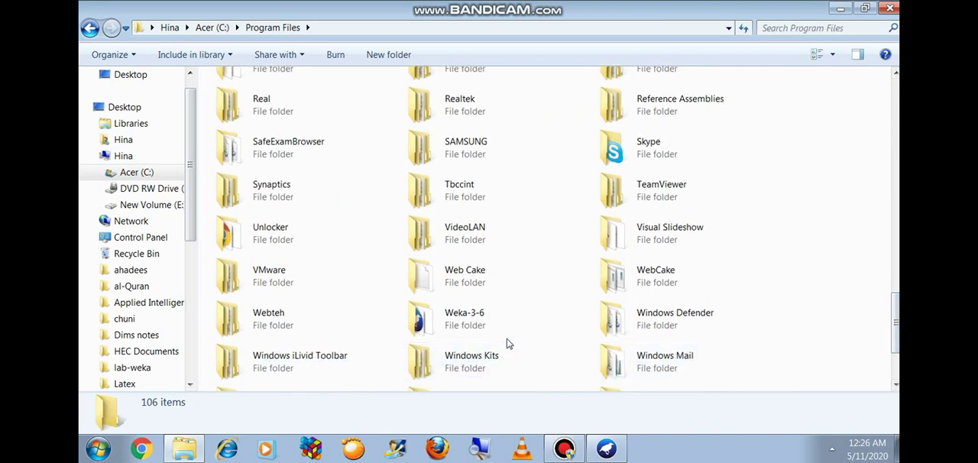
double_click(507, 330)
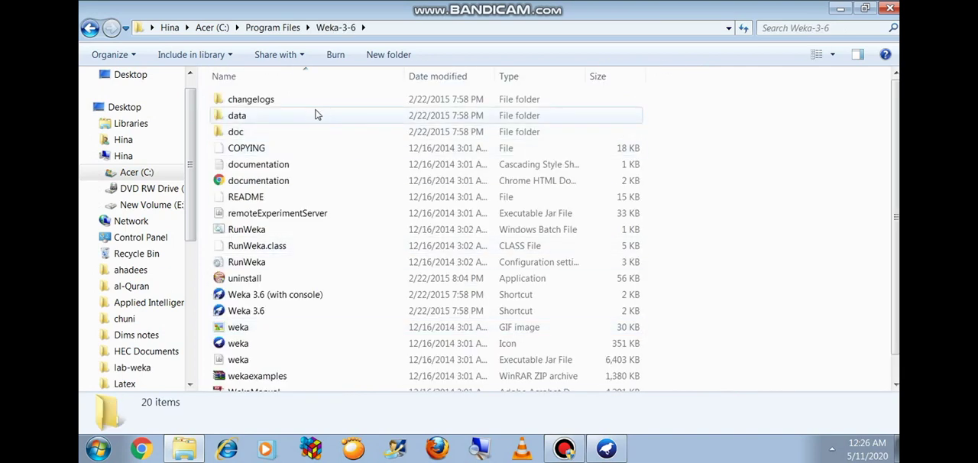
double_click(314, 115)
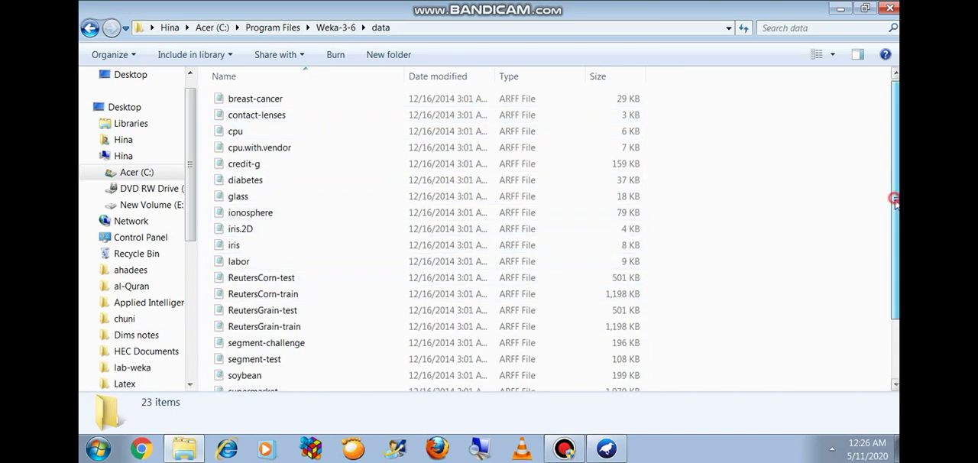
scroll(897, 203, down, 2)
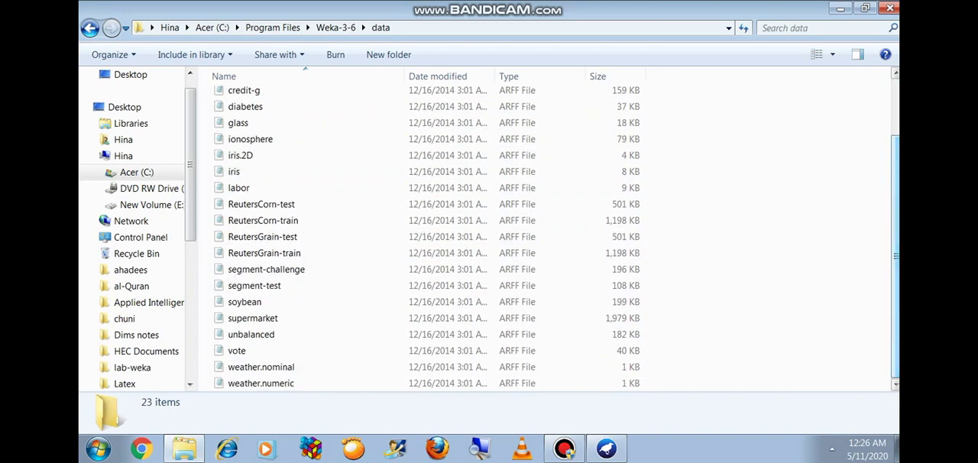
click(890, 8)
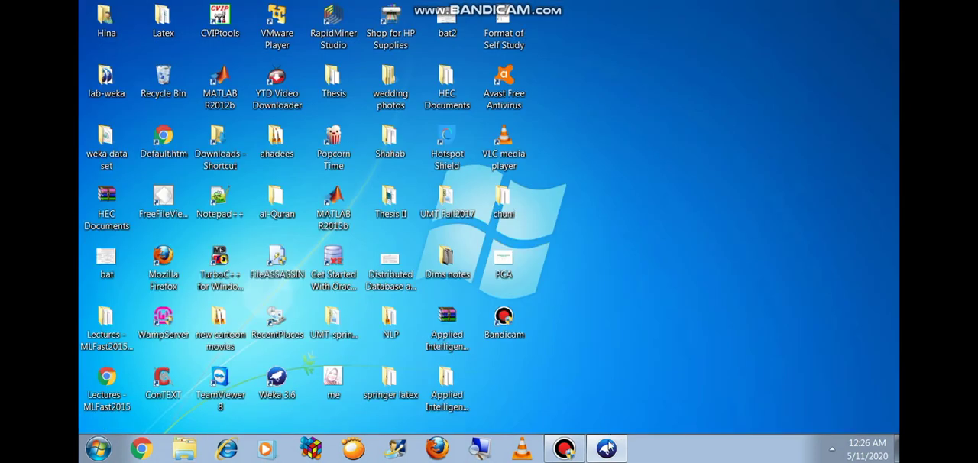
Step: Restore the Weka GUI Chooser and launch the Explorer application
click(606, 449)
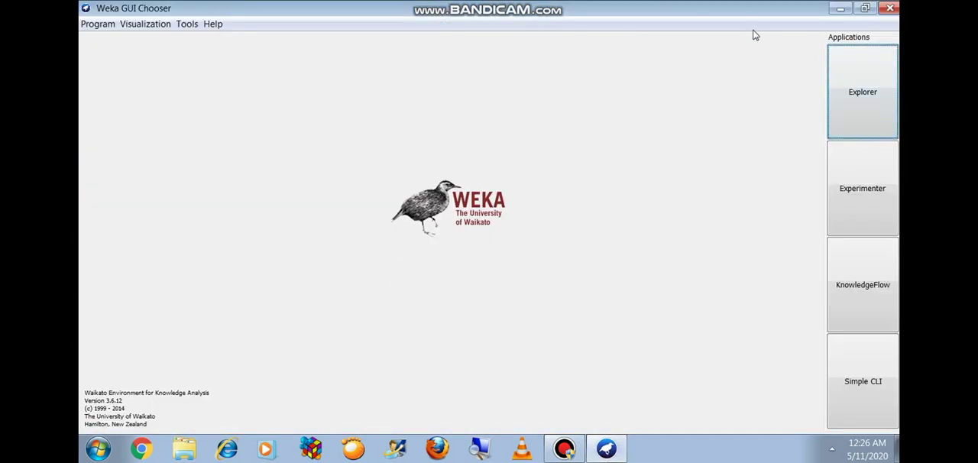
click(871, 76)
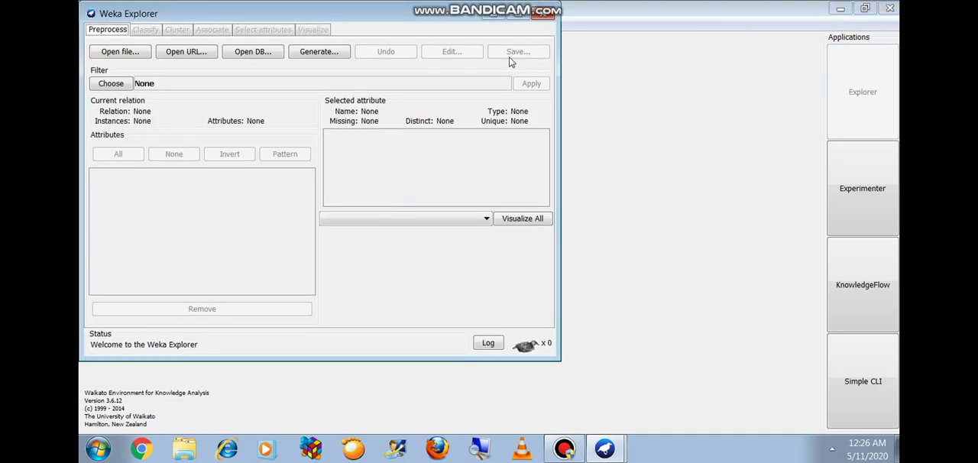
Step: Load the iris dataset from C:\Program Files\Weka-3-6\data into the Explorer
click(120, 52)
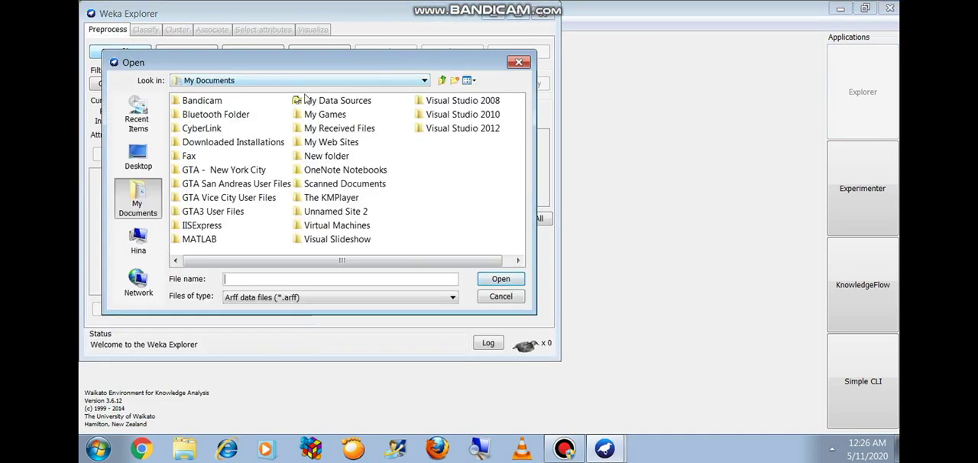
click(424, 80)
drag(425, 122, 424, 109)
click(375, 131)
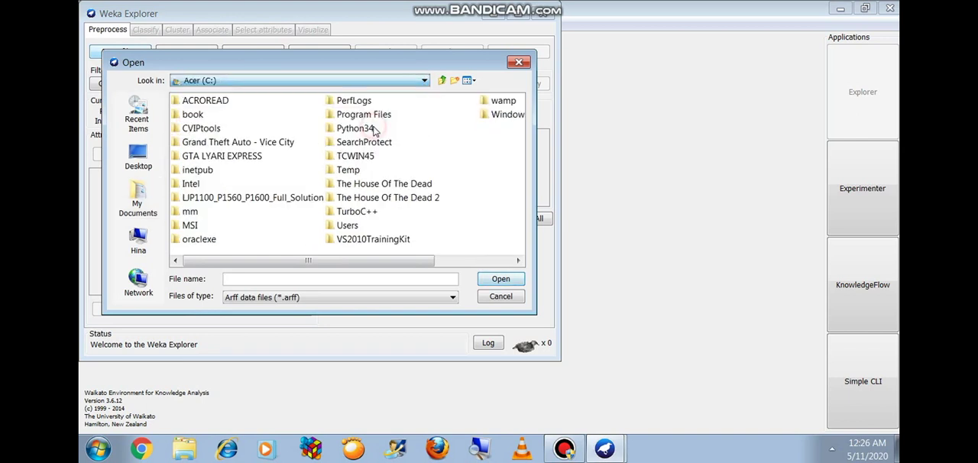
click(364, 118)
double_click(364, 115)
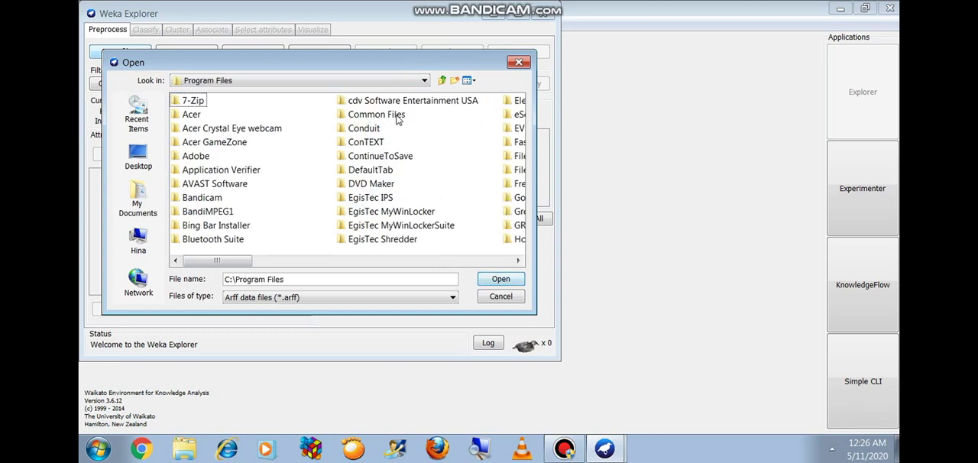
drag(244, 261, 522, 248)
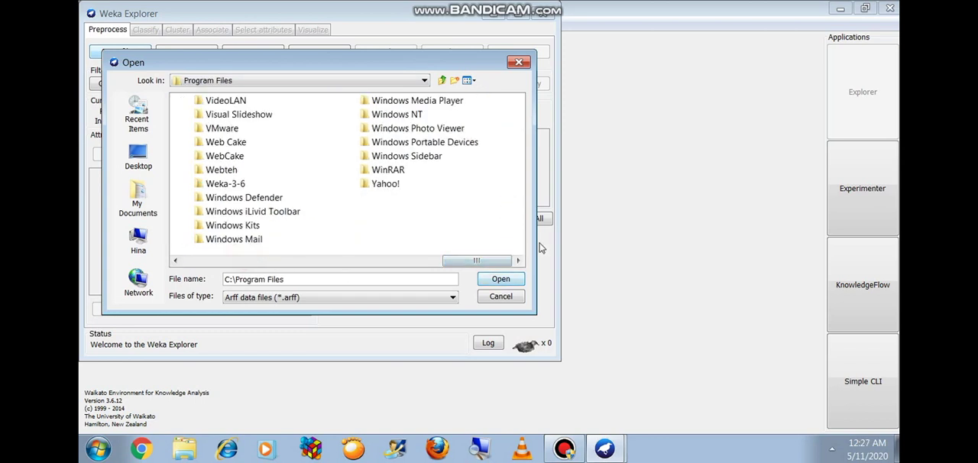
click(239, 185)
double_click(239, 184)
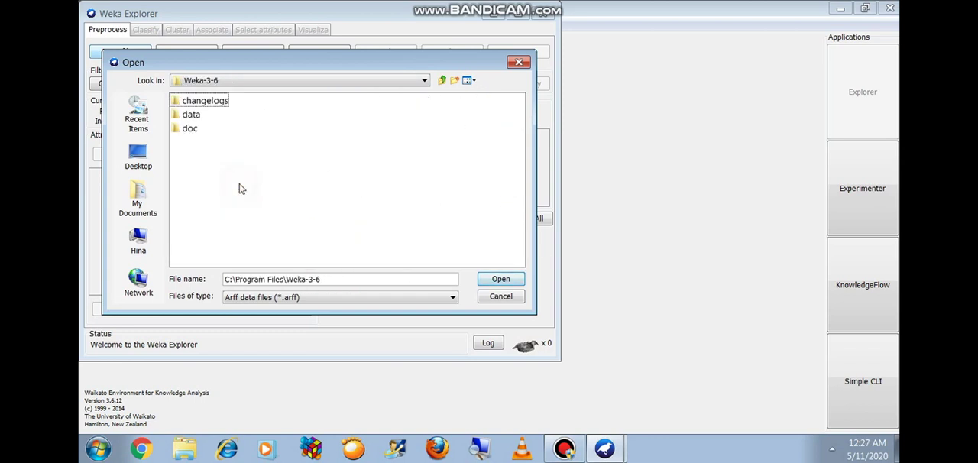
double_click(196, 121)
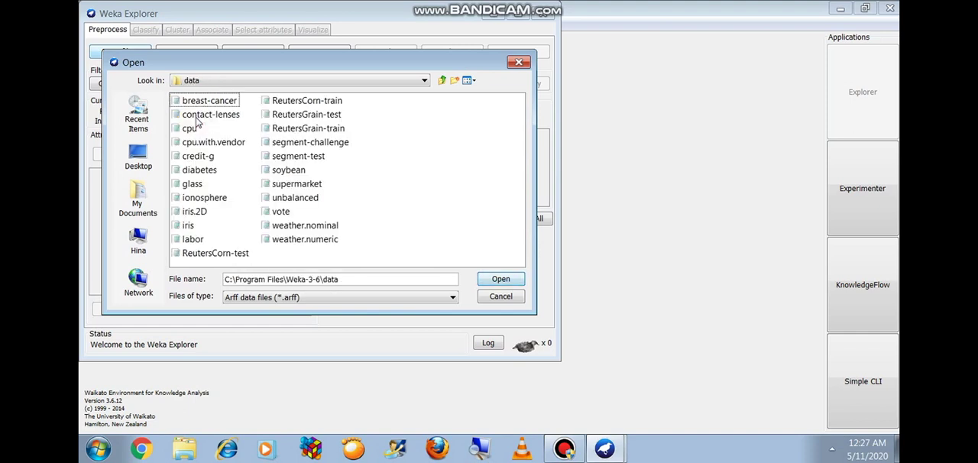
double_click(189, 227)
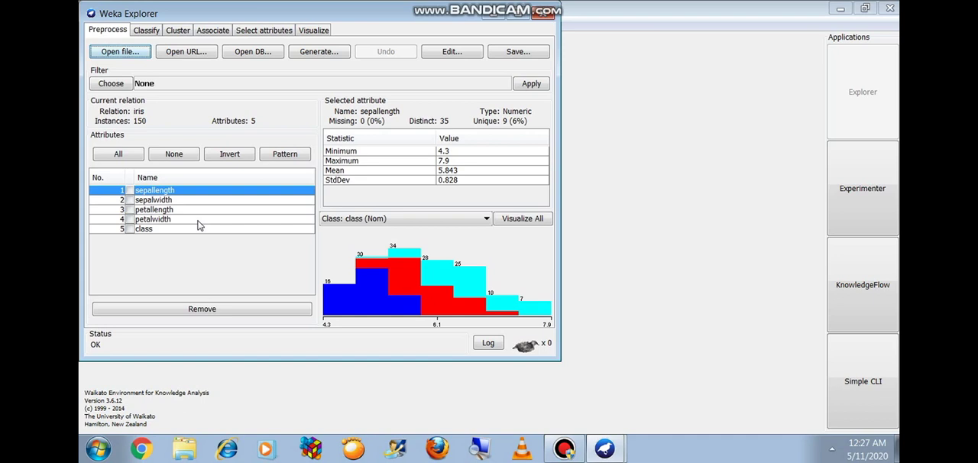
Step: Examine the statistics and histograms of the sepalwidth, petallength, petalwidth and class attributes
click(141, 200)
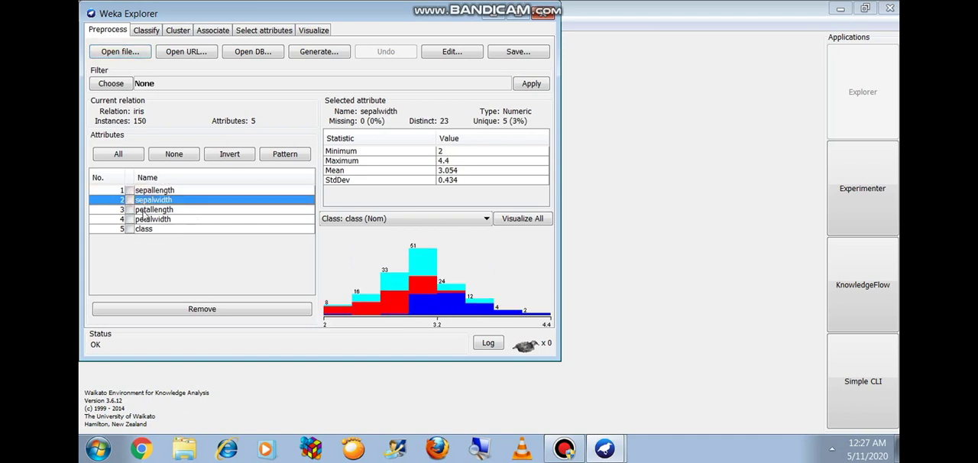
click(144, 211)
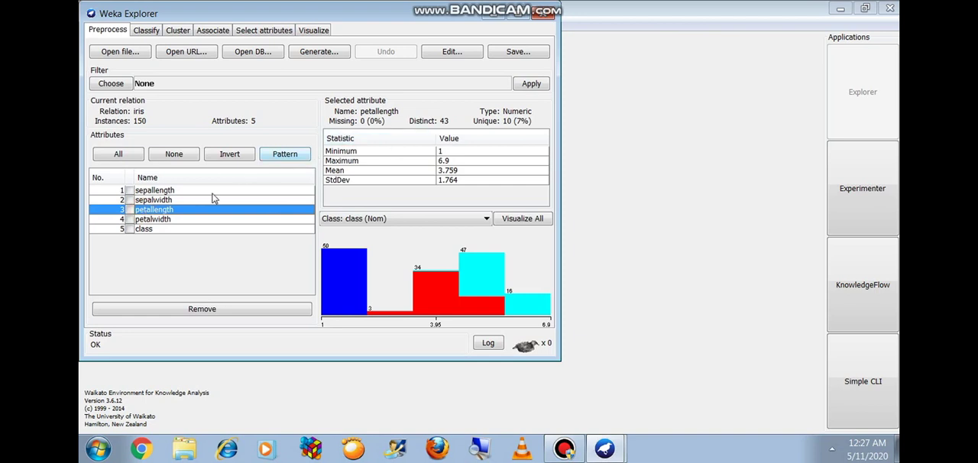
click(162, 221)
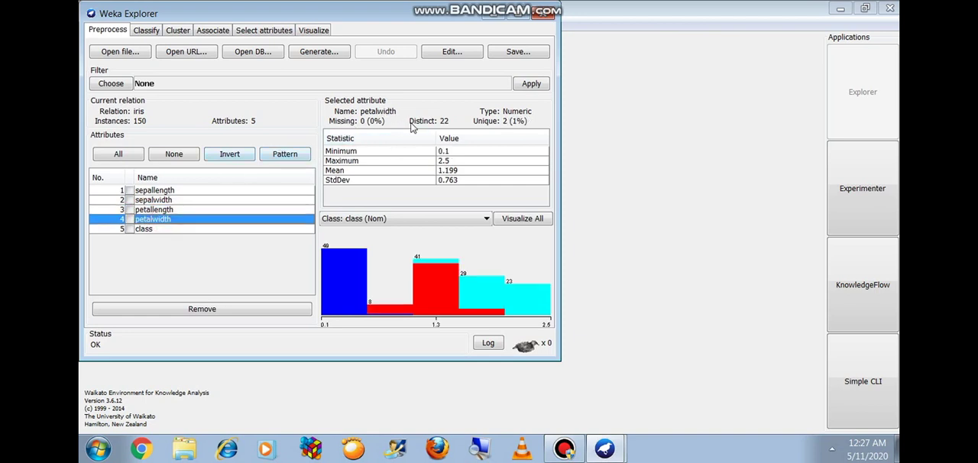
click(144, 229)
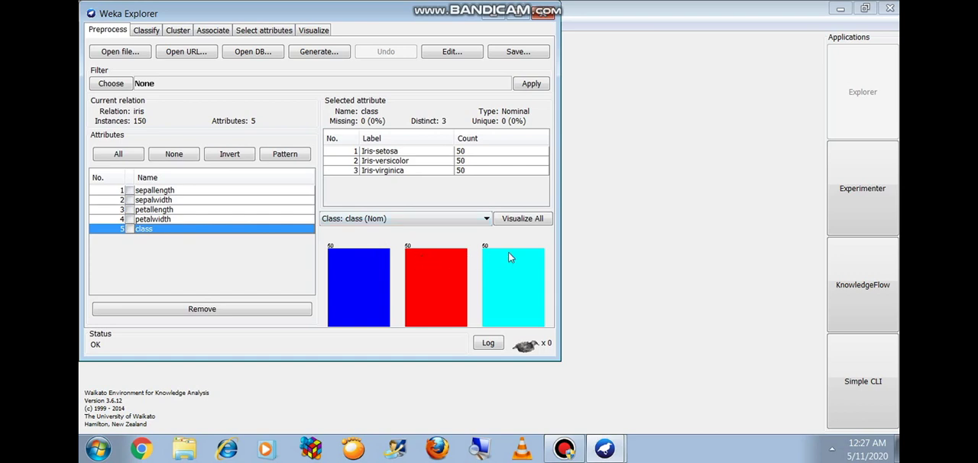
Step: View the iris instances in an enlarged data viewer through to the last row and close it
click(459, 54)
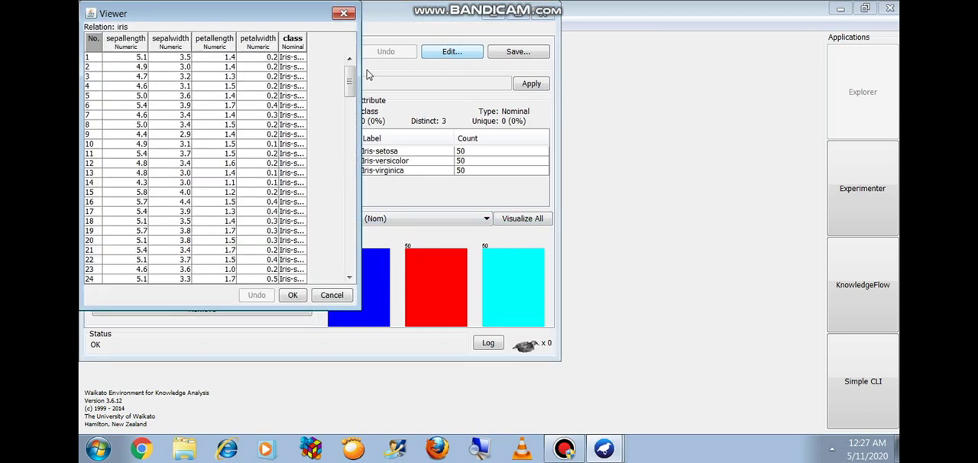
drag(356, 306, 507, 403)
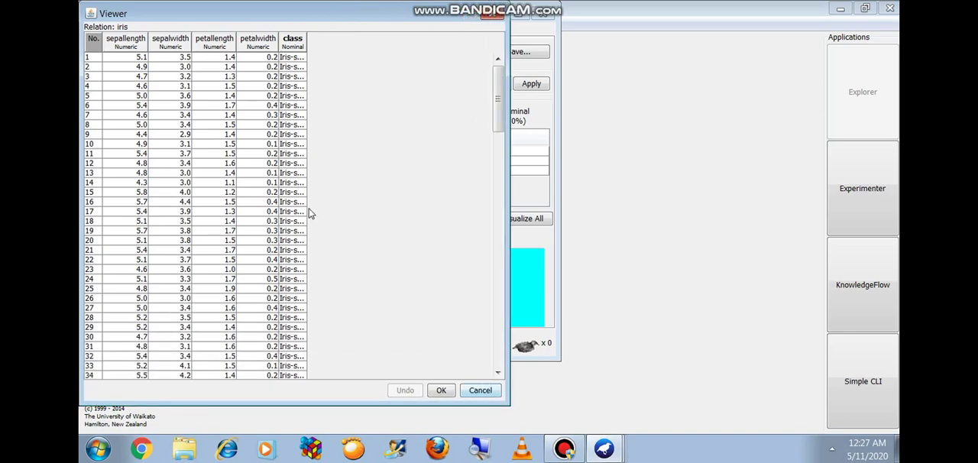
drag(497, 100, 506, 333)
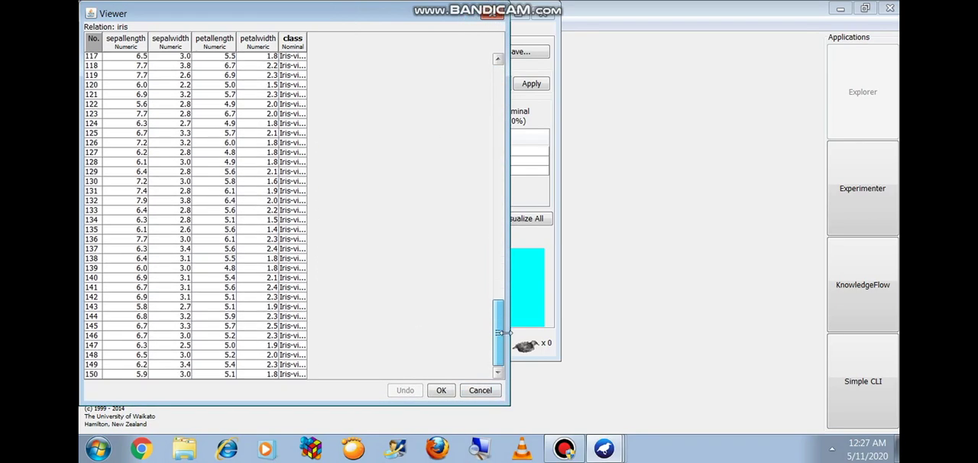
click(498, 19)
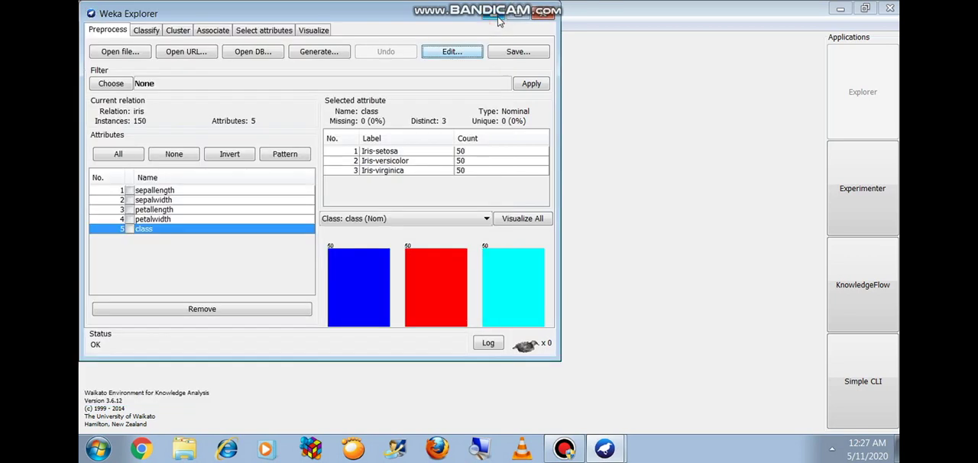
Step: Choose the unsupervised instance filter Resample for the iris data
click(116, 87)
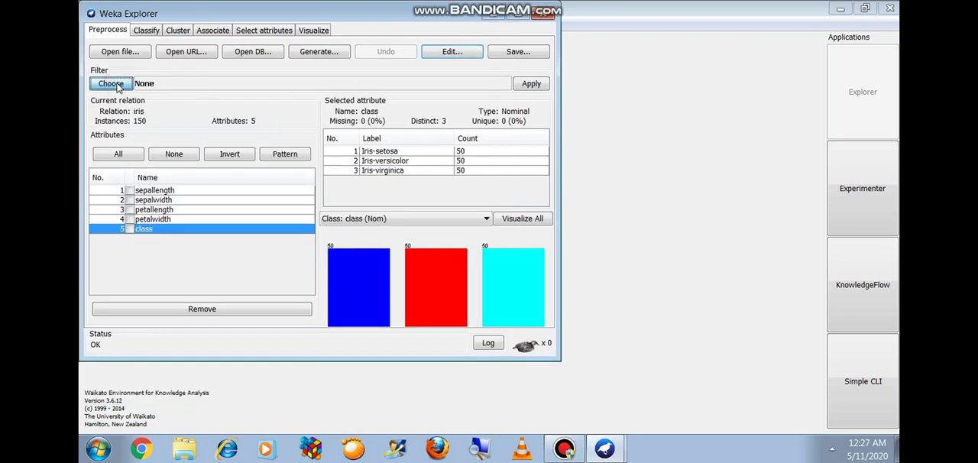
click(94, 93)
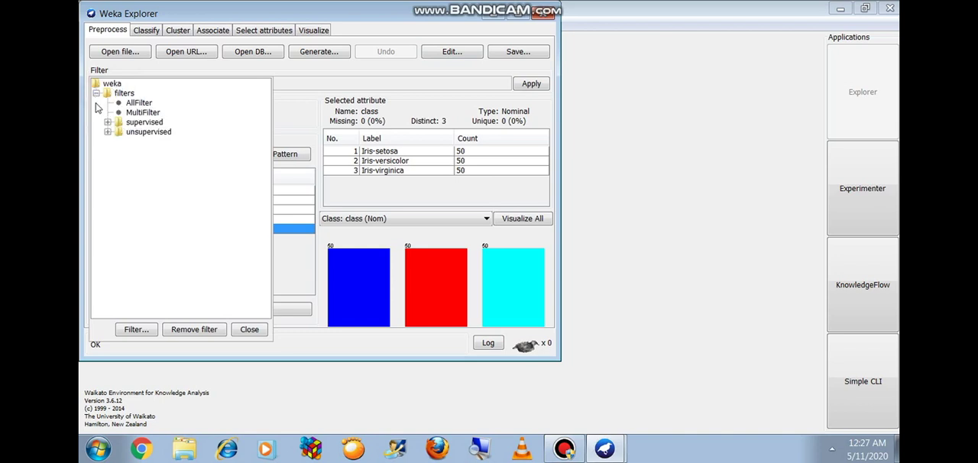
click(108, 132)
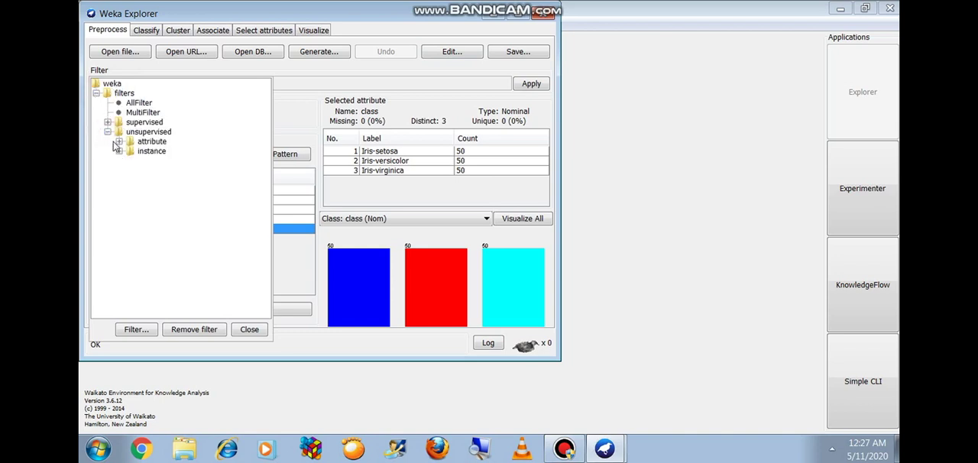
click(119, 151)
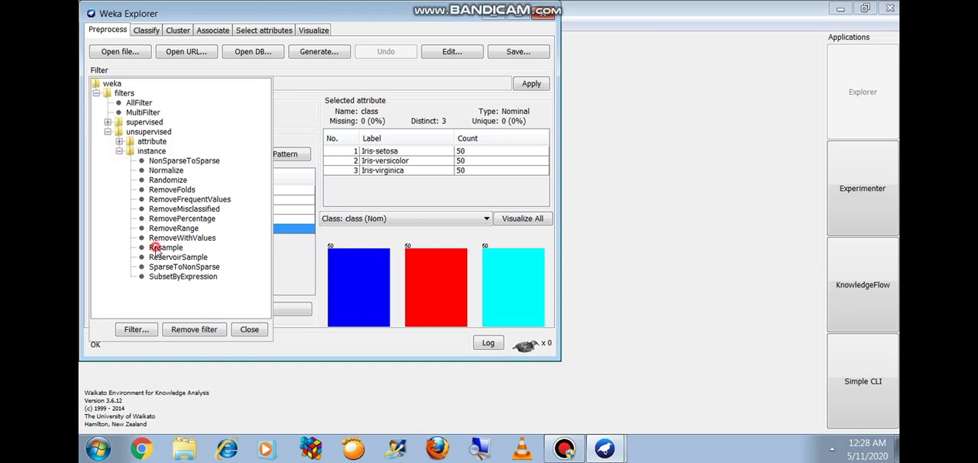
click(165, 247)
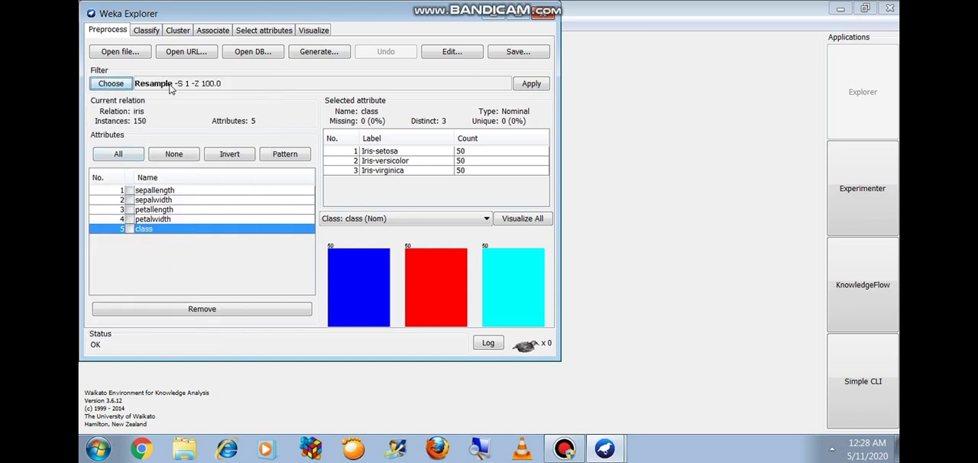
Step: Set the Resample filter's sampleSizePercent to 90 and accept the filter settings
click(169, 85)
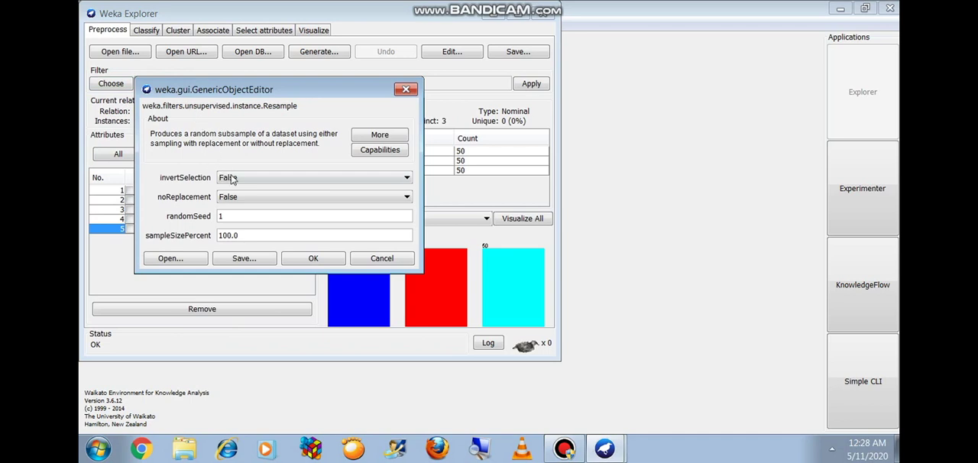
click(249, 234)
text(90)
click(290, 262)
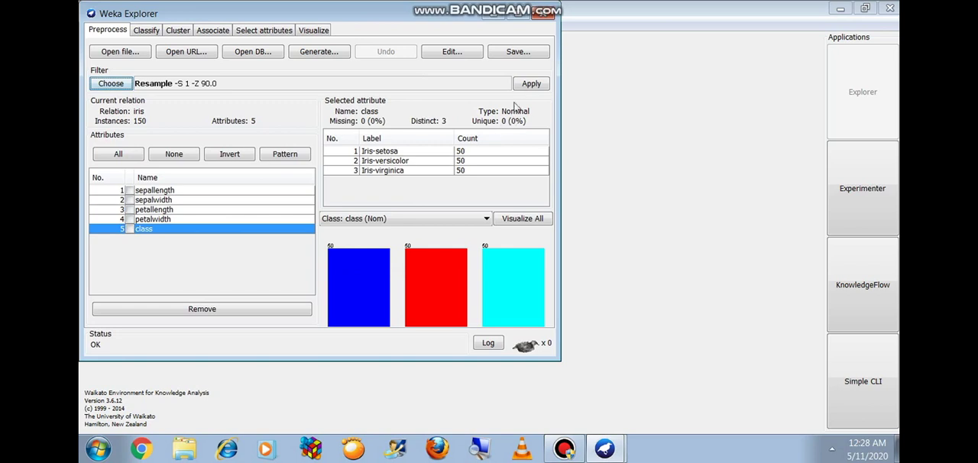
Step: Apply the 90 percent Resample filter and save the resulting data as iris-training in the Desktop's weka data set folder
click(527, 84)
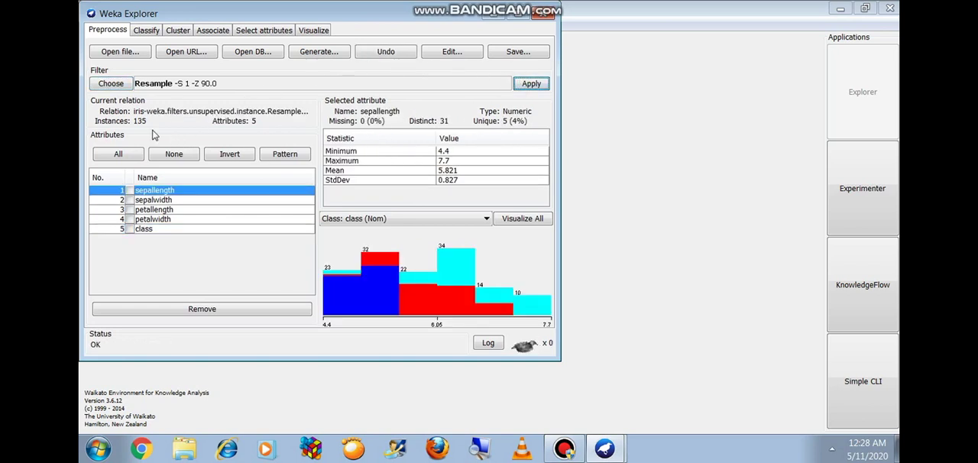
click(504, 53)
click(141, 158)
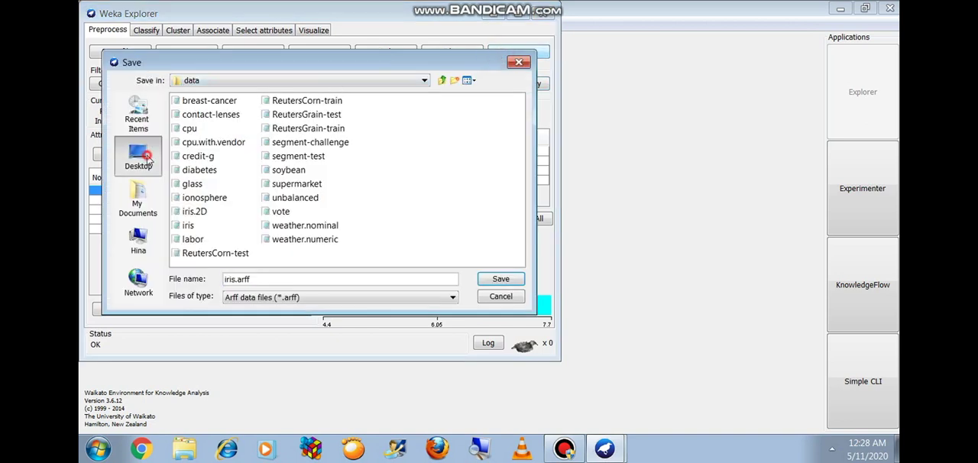
double_click(444, 102)
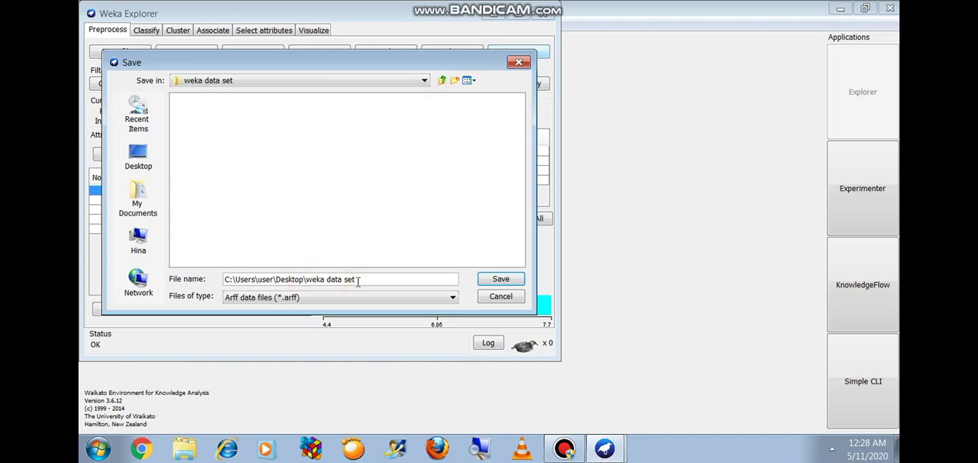
key(BackSpace)
key(BackSpace)
key(BackSpace)
key(BackSpace)
key(BackSpace)
key(BackSpace)
key(BackSpace)
key(BackSpace)
key(BackSpace)
key(BackSpace)
key(BackSpace)
key(BackSpace)
key(BackSpace)
key(BackSpace)
key(BackSpace)
key(BackSpace)
key(BackSpace)
key(BackSpace)
key(BackSpace)
key(BackSpace)
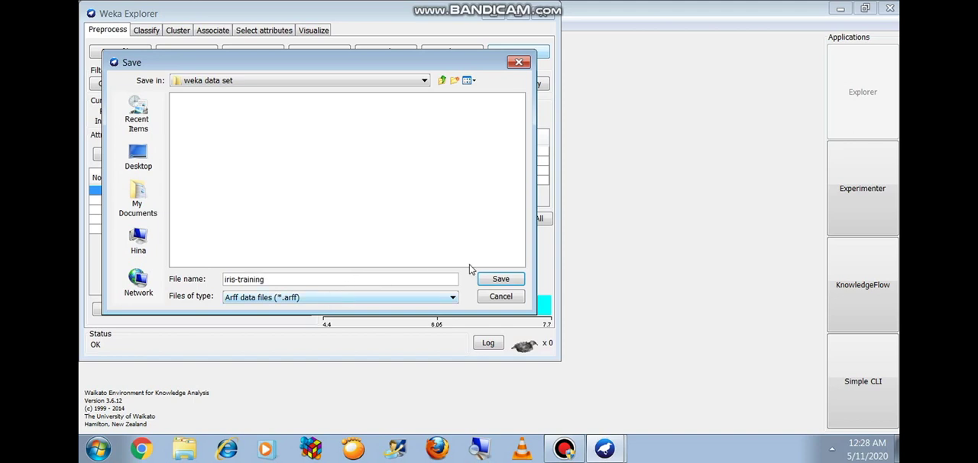
click(501, 279)
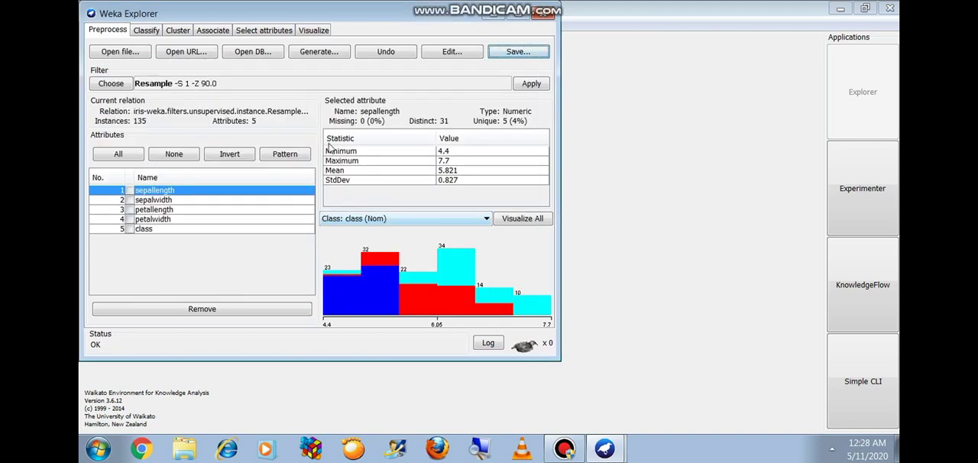
Step: Undo the resampling, set the Resample filter's invertSelection to True and sampleSizePercent to 10, and apply it to the full iris data
click(376, 53)
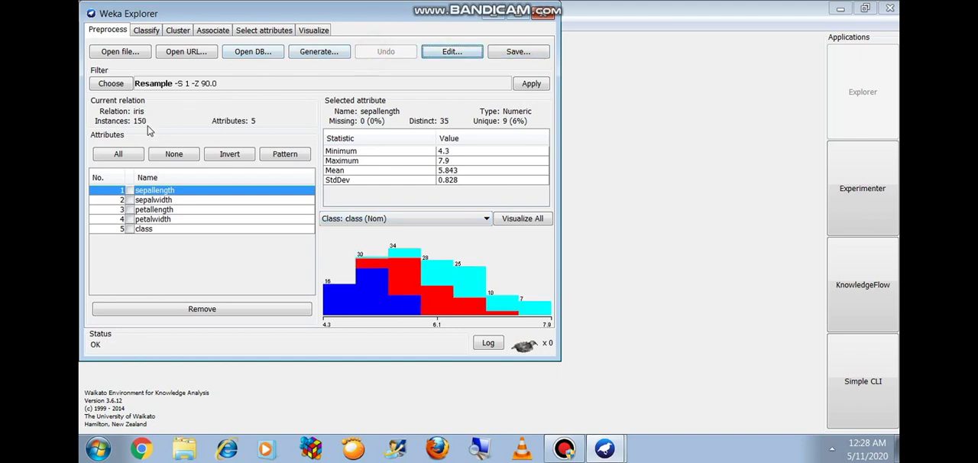
click(201, 84)
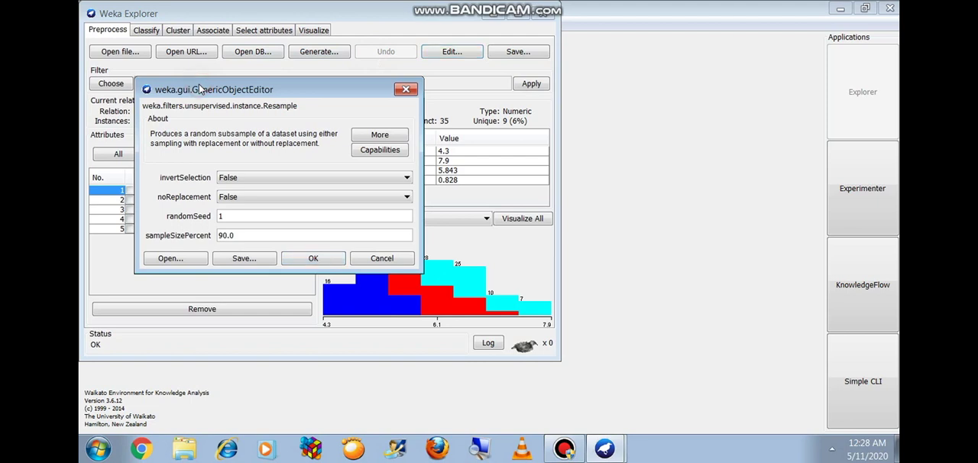
click(250, 178)
click(246, 190)
click(238, 234)
click(291, 263)
click(523, 86)
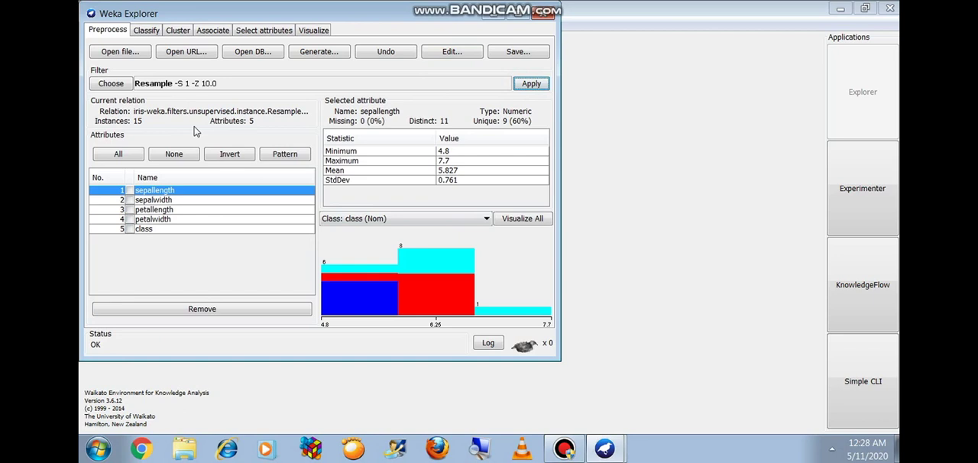
Step: Save the 10 percent sample as iris-test in the weka data set folder
click(516, 52)
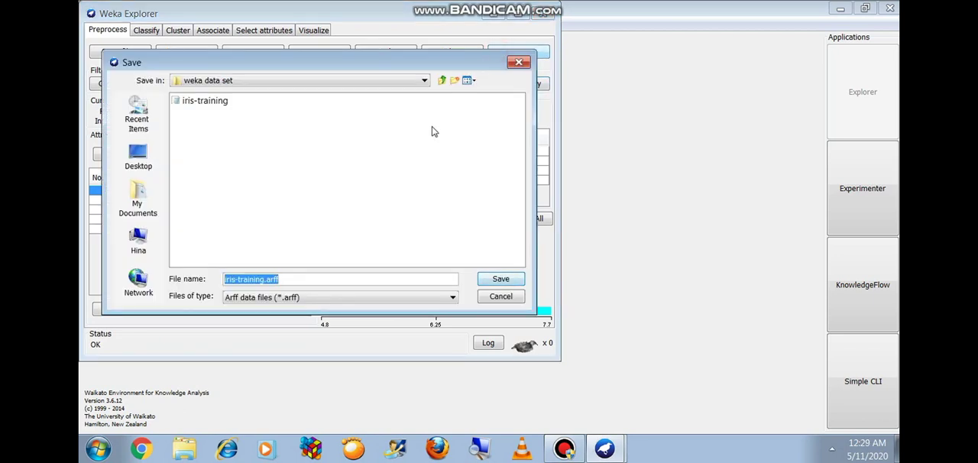
text(iris-test)
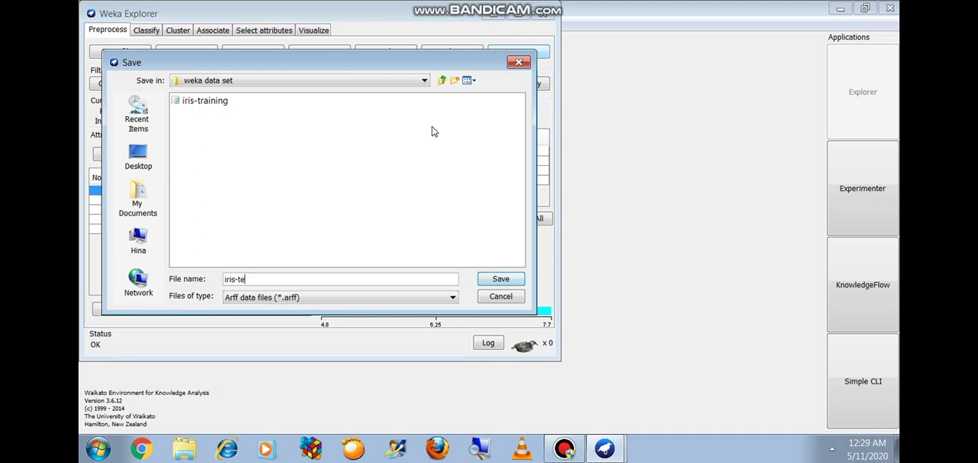
click(501, 280)
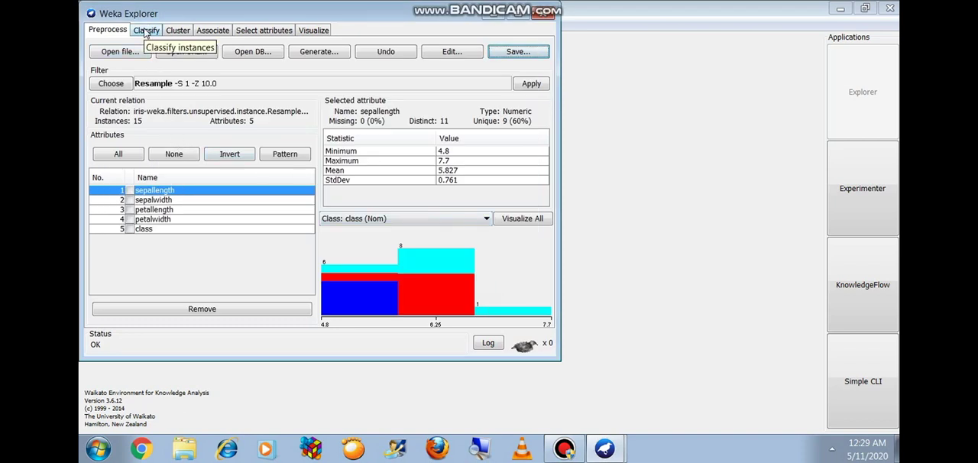
Step: Choose the MultilayerPerceptron function as the classifier for the sampled iris data
click(146, 30)
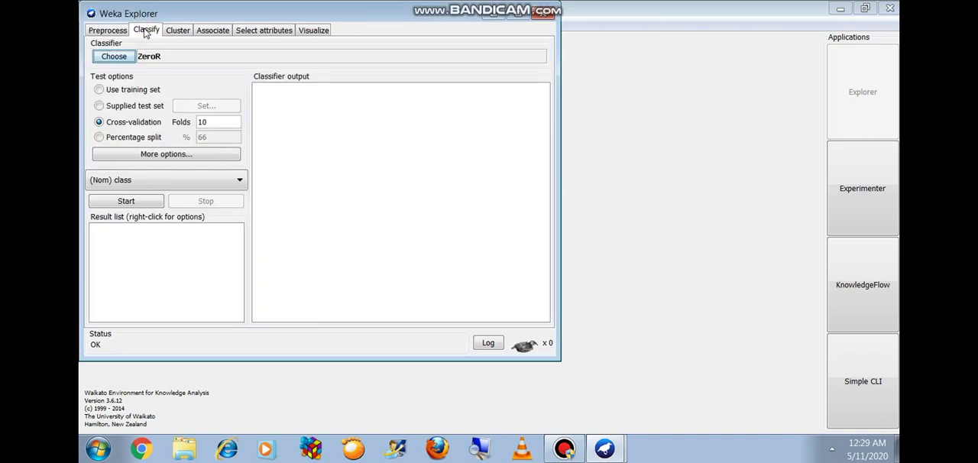
click(114, 56)
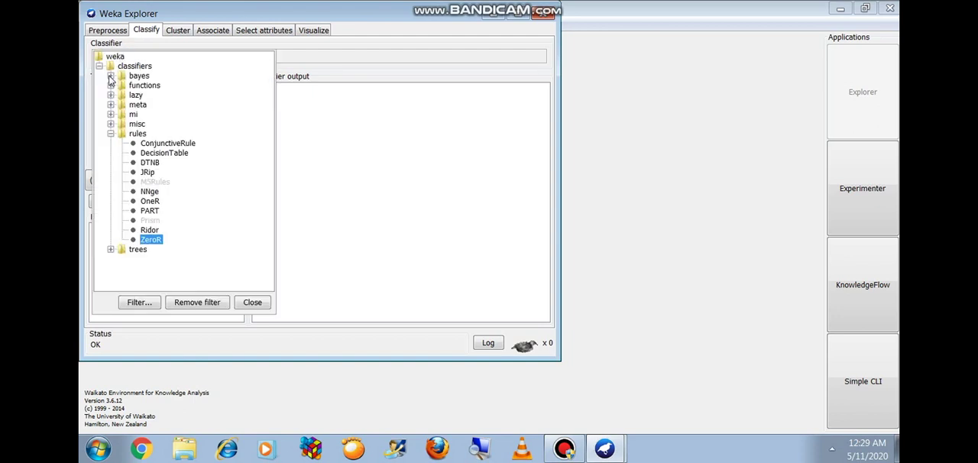
click(111, 77)
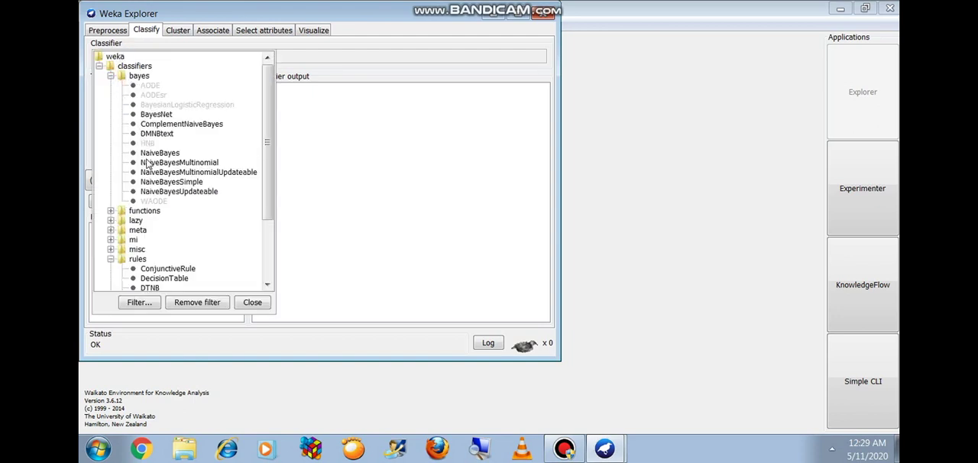
click(110, 77)
click(111, 86)
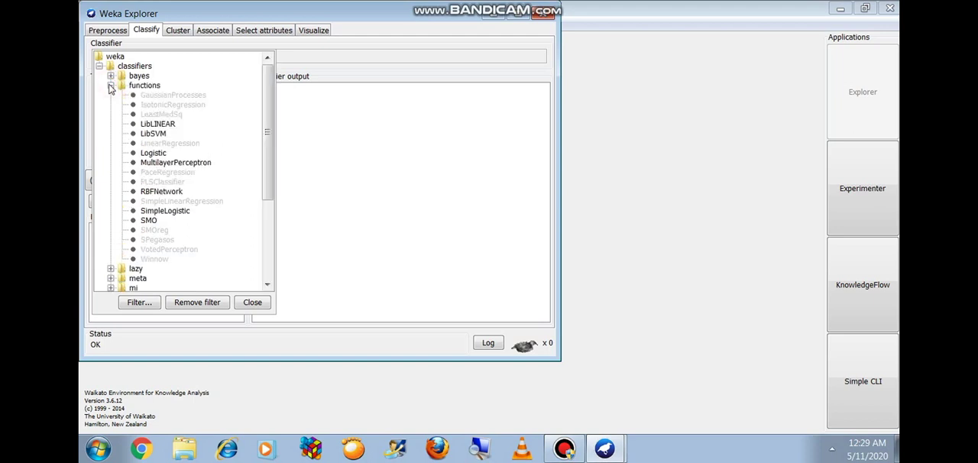
click(145, 163)
Step: Try the available test options and set the evaluation to Use training set
click(113, 90)
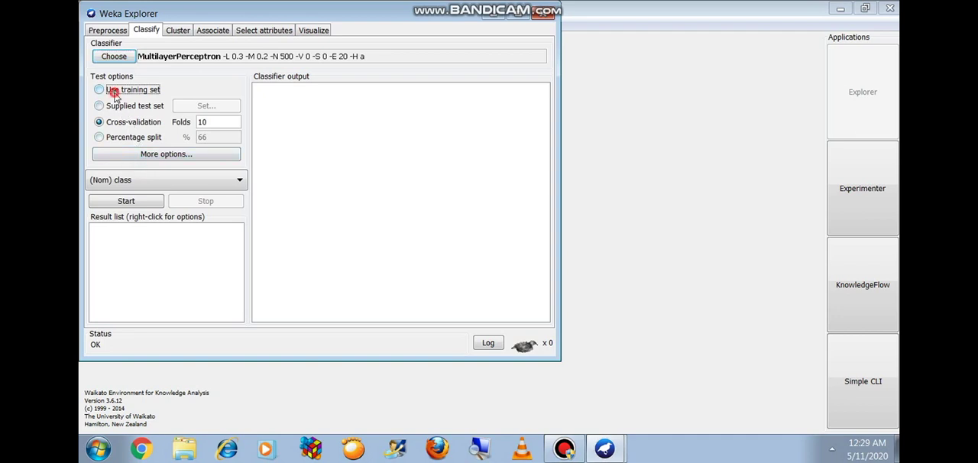
click(115, 107)
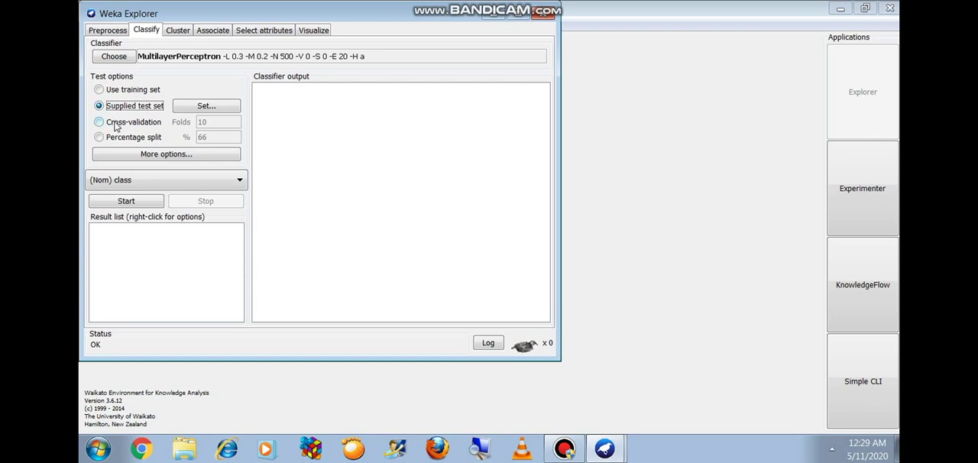
click(115, 126)
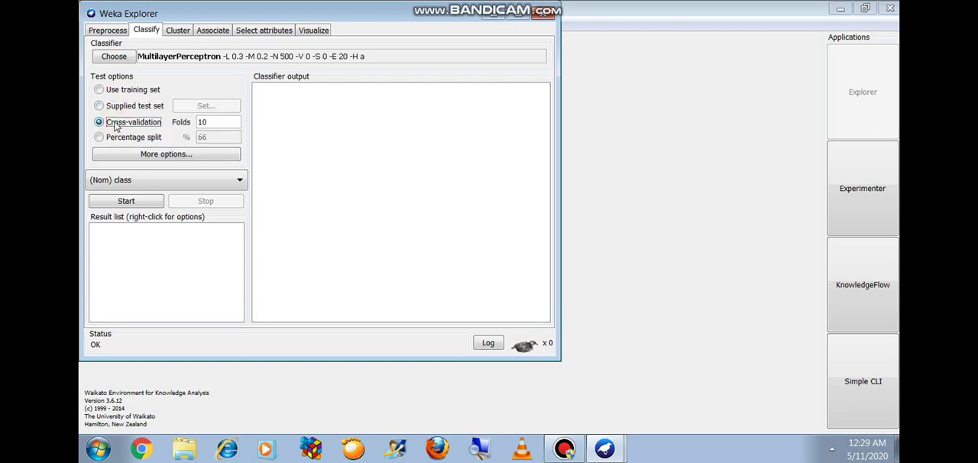
click(113, 138)
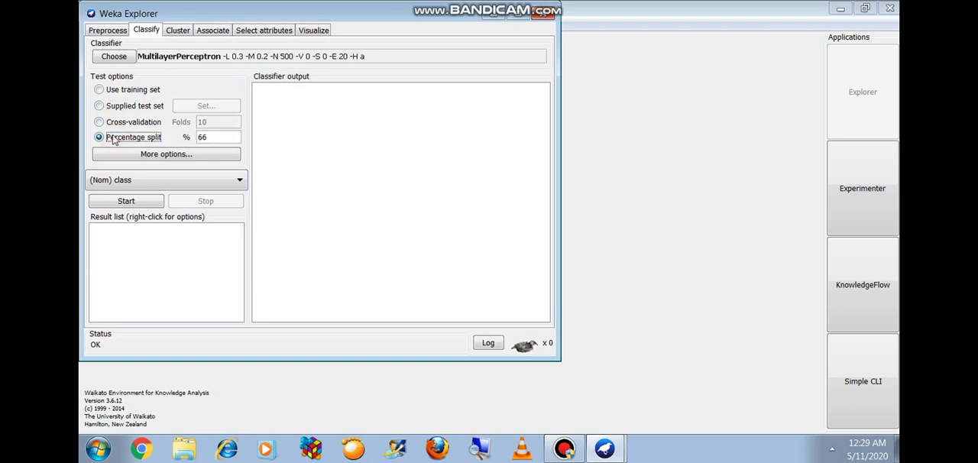
click(113, 91)
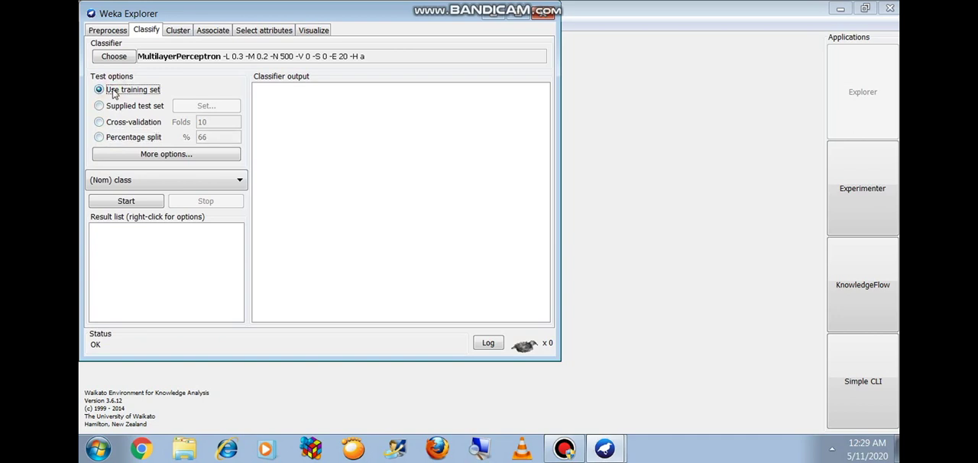
Step: Set the MultilayerPerceptron's GUI option to True and accept the classifier settings
click(198, 54)
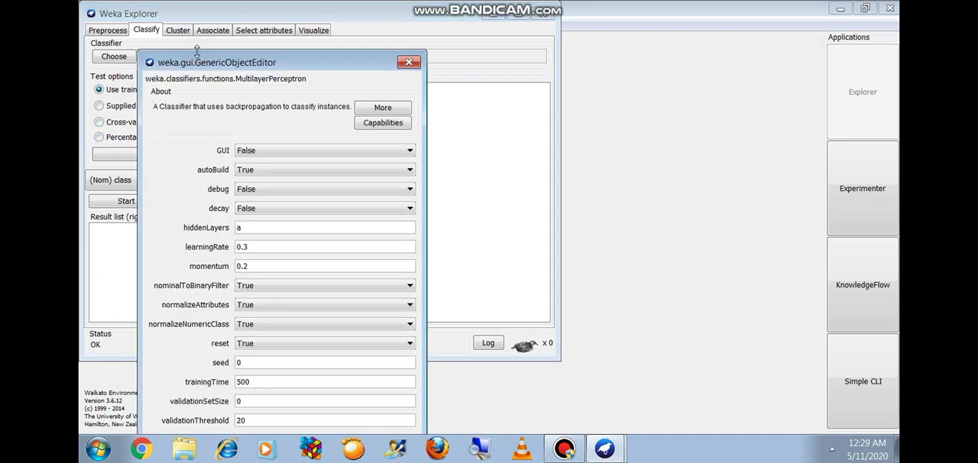
click(266, 152)
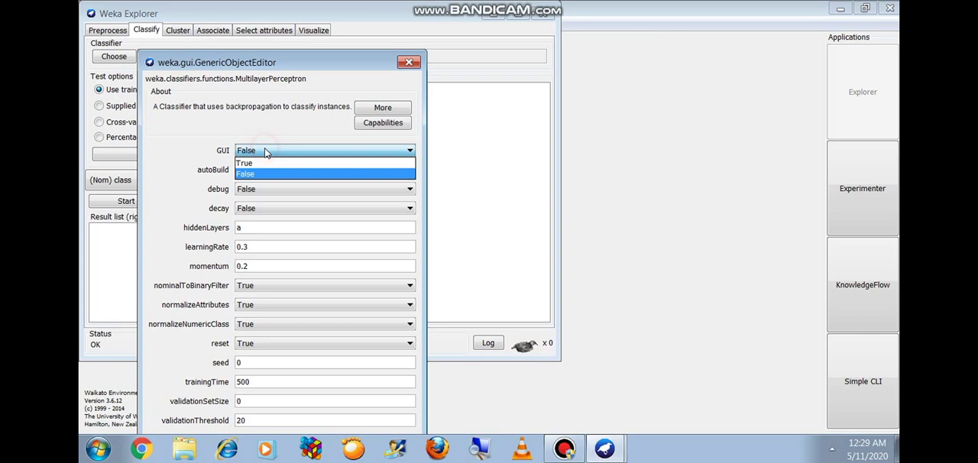
click(265, 163)
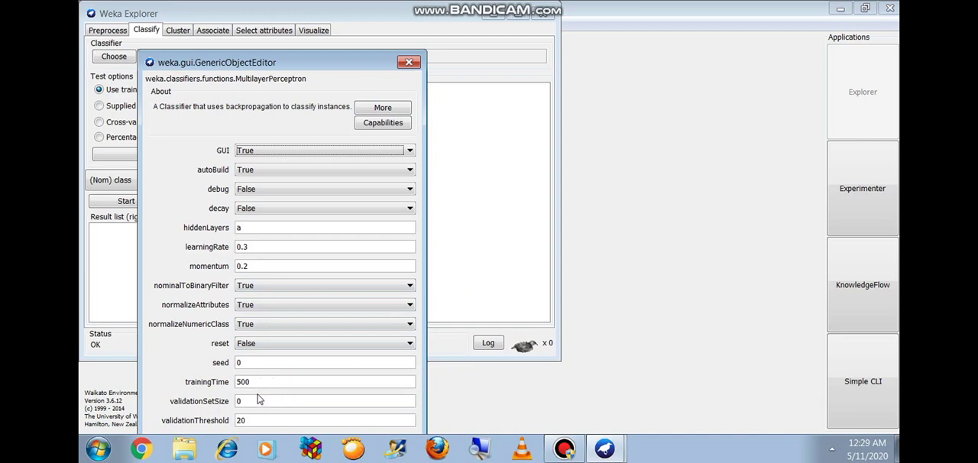
drag(335, 69, 333, 34)
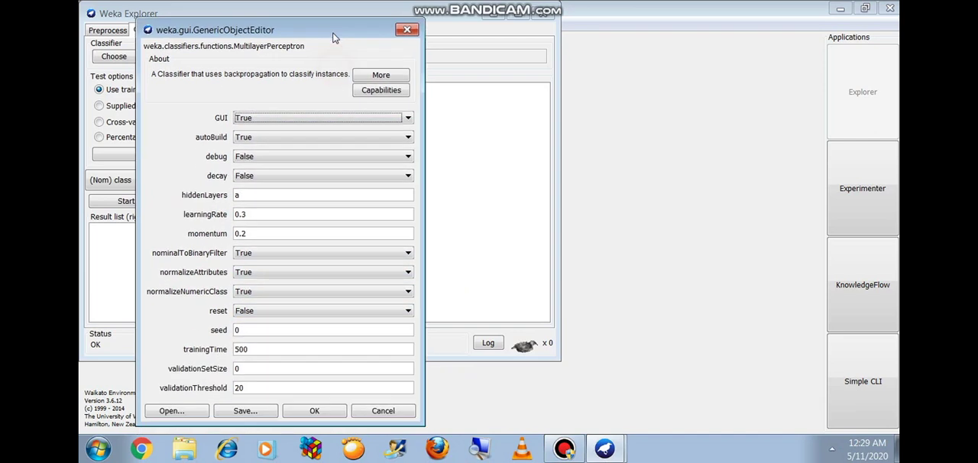
click(302, 409)
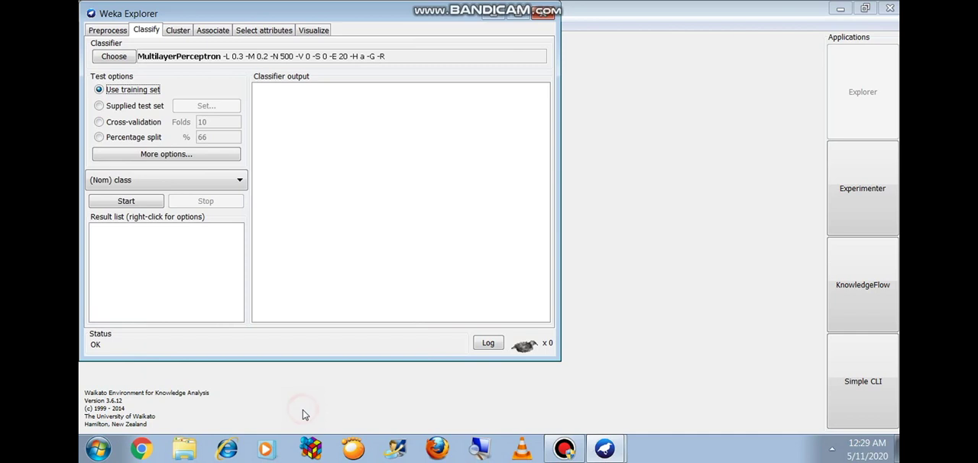
Step: Start the classifier and add two connected hidden nodes to the enlarged neural network, near sepallength and below the hidden layer
click(148, 203)
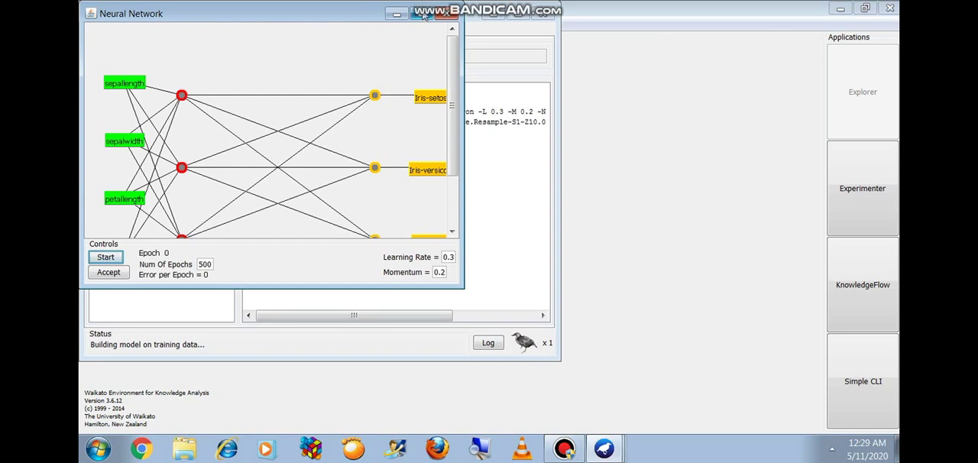
click(421, 13)
click(192, 111)
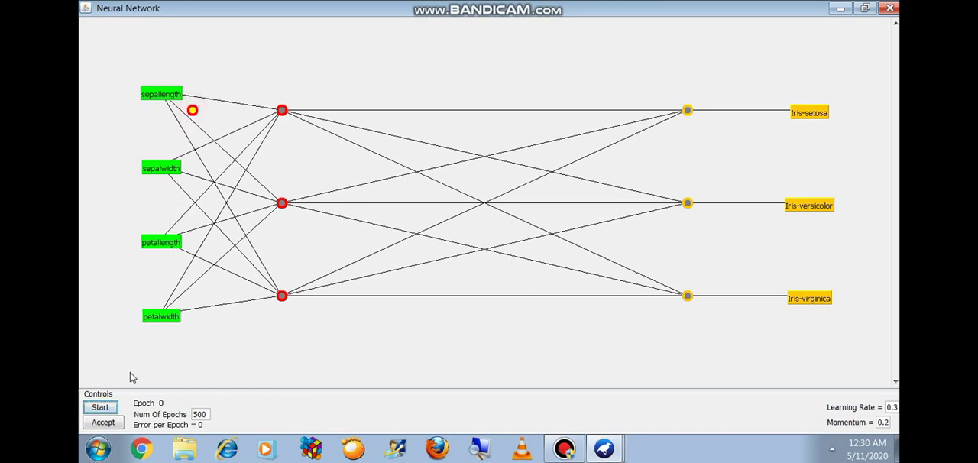
click(361, 336)
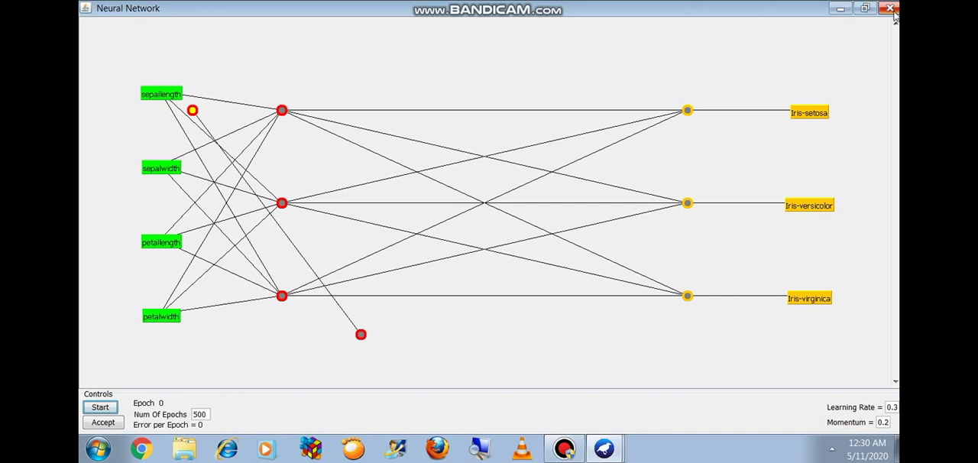
Step: Train the neural network, accept it, and review the evaluation summary in the classifier output
click(102, 409)
click(103, 422)
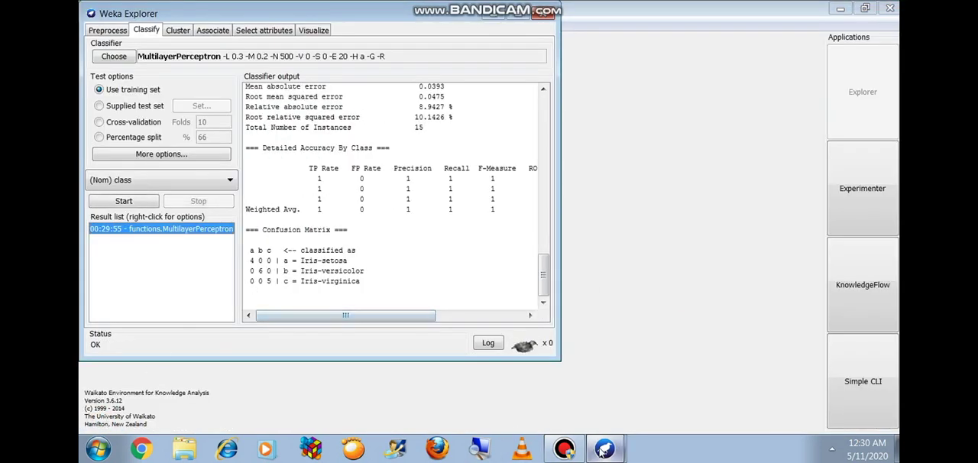
mouse_move(603, 450)
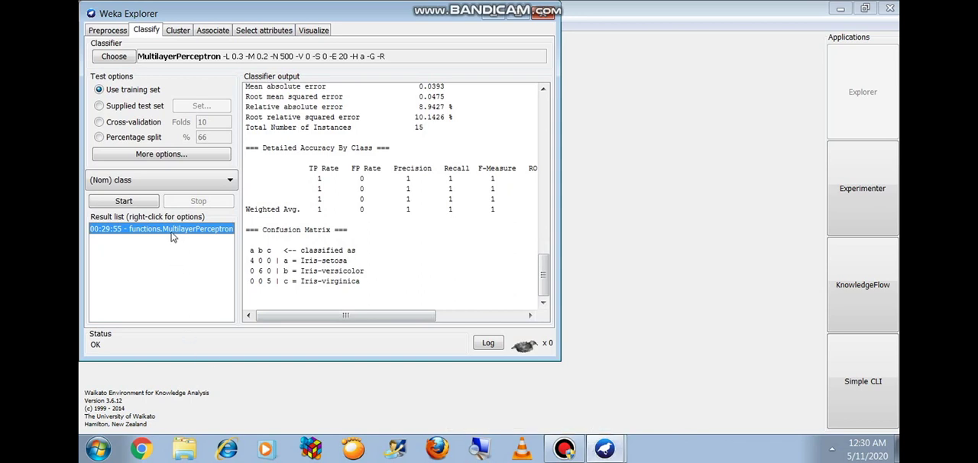
scroll(527, 233, up, 3)
click(543, 252)
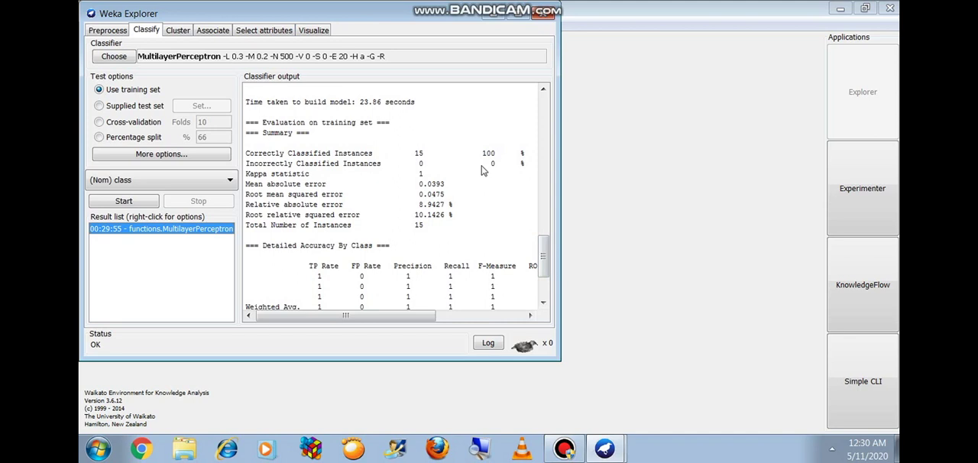
Step: Load the saved iris-training file from the weka data set folder for preprocessing
click(105, 32)
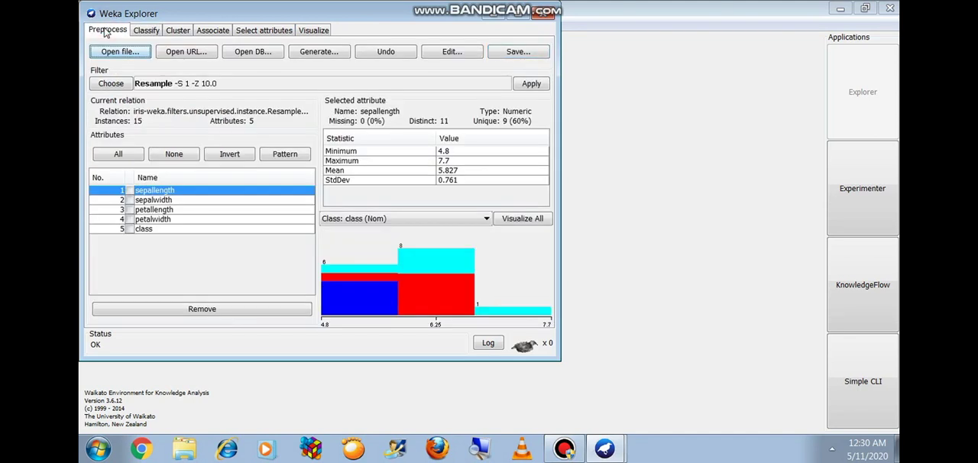
click(113, 83)
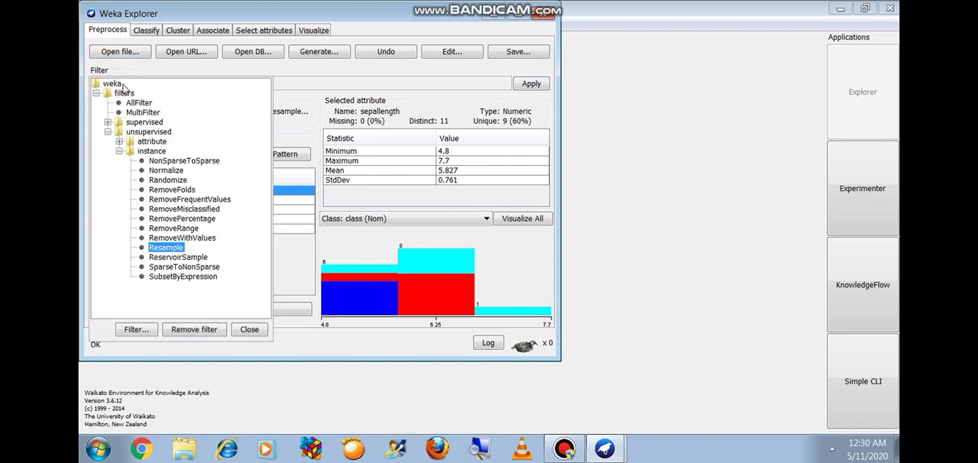
click(118, 58)
click(117, 53)
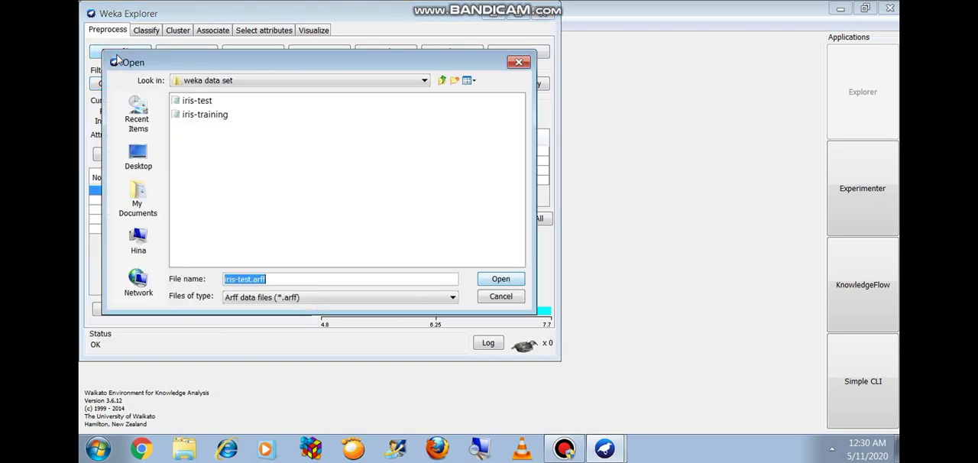
double_click(192, 115)
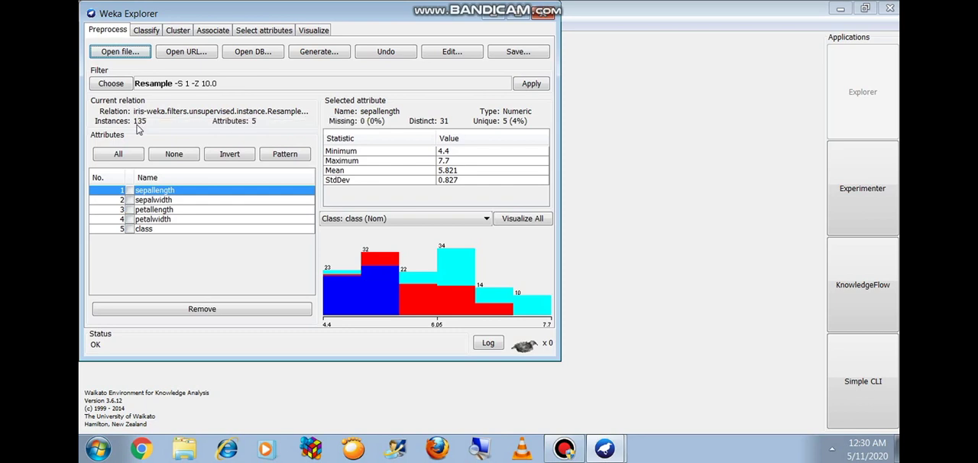
Step: Review the MultilayerPerceptron settings for the loaded training data and accept them
click(142, 31)
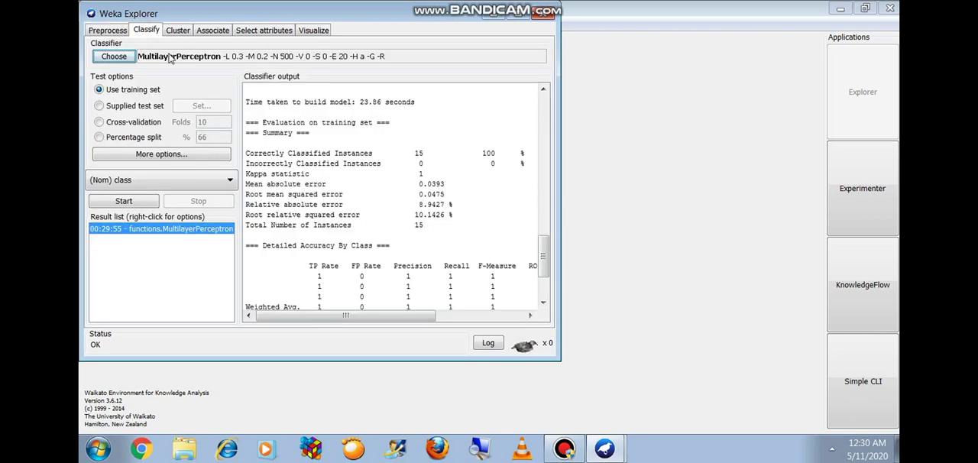
click(169, 56)
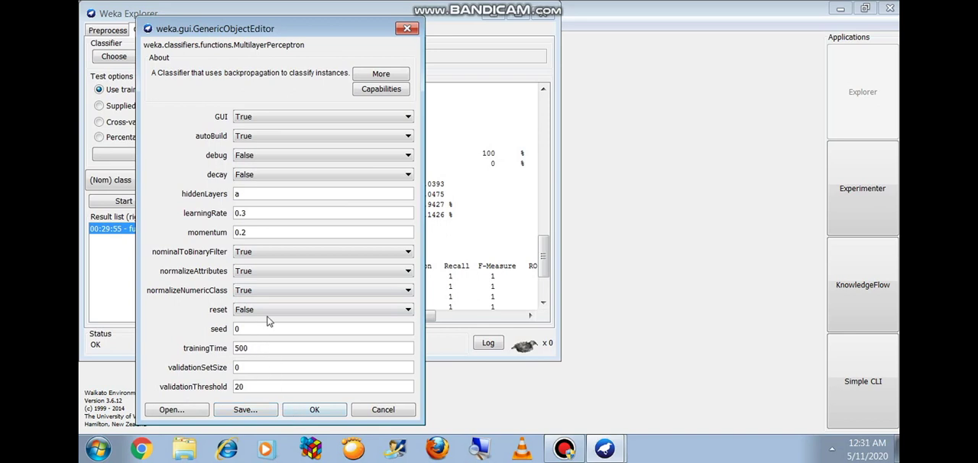
click(322, 409)
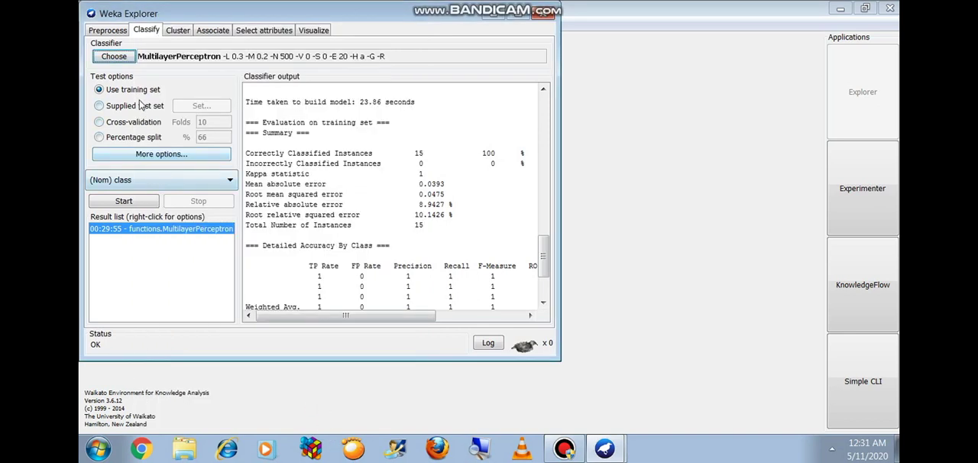
Step: Start the classifier, train and accept the enlarged neural network, and review the evaluation summary and confusion matrix
click(129, 204)
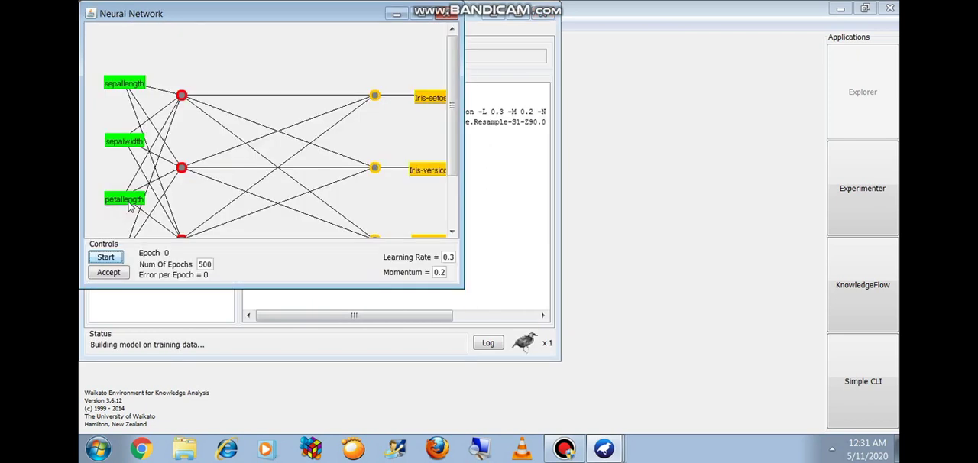
double_click(241, 14)
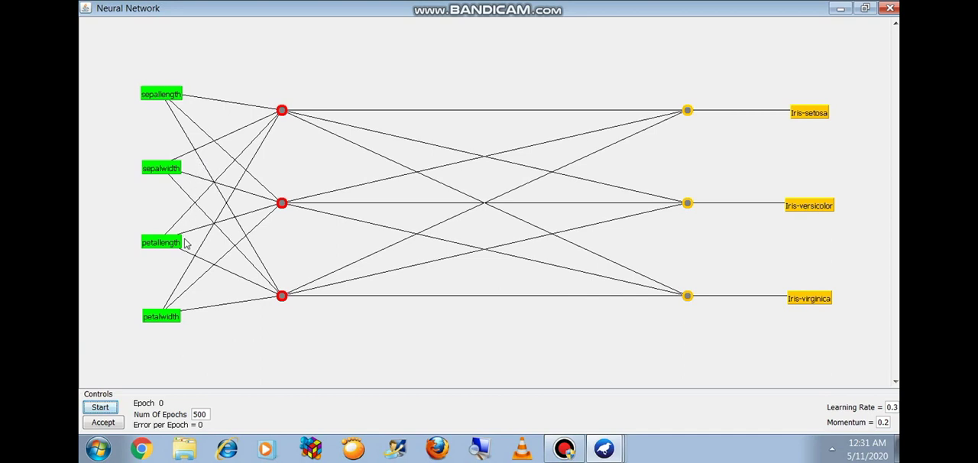
click(102, 412)
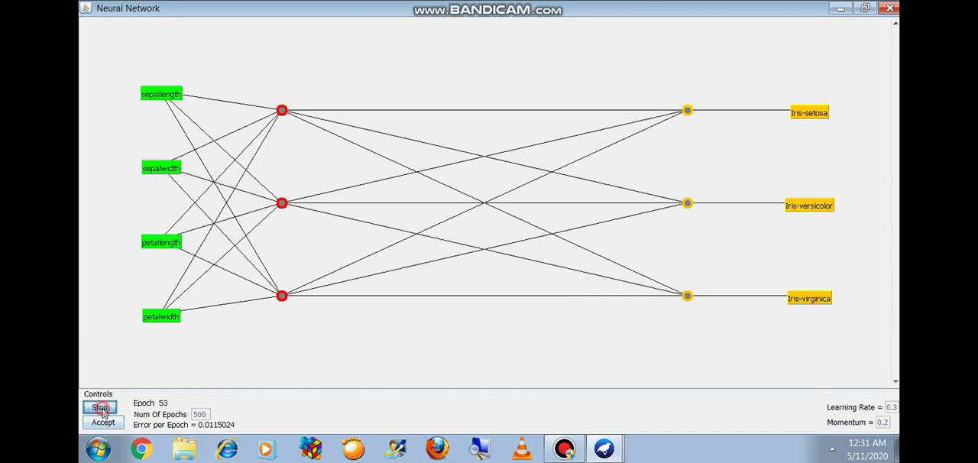
click(103, 423)
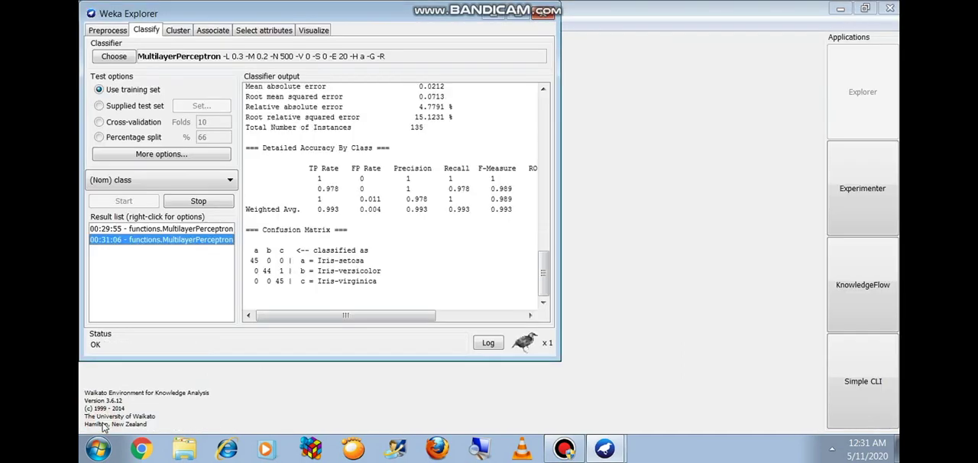
drag(543, 263, 544, 240)
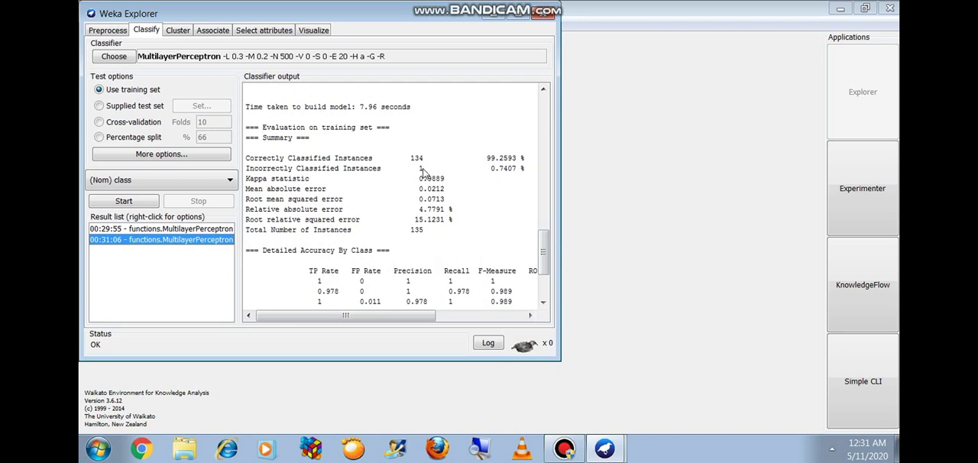
drag(541, 241, 544, 280)
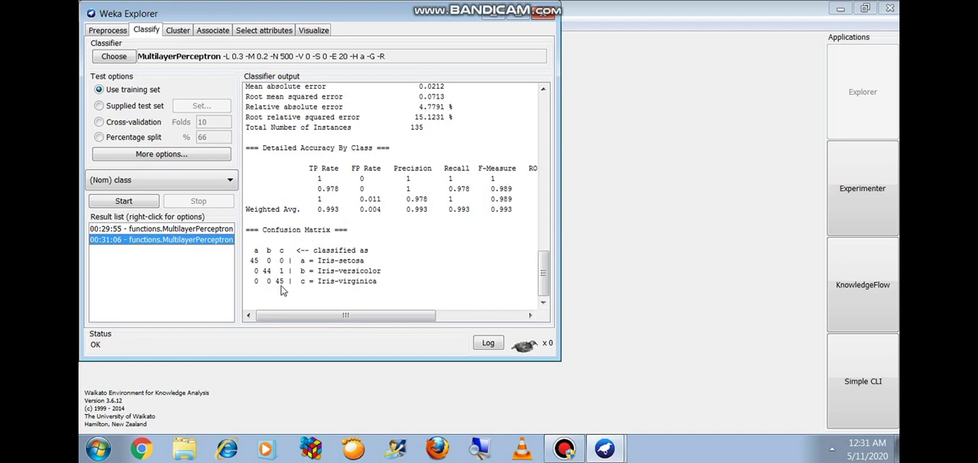
Step: Save the most recent MultilayerPerceptron model as iris-ANN in the weka data set folder on the Desktop
right_click(143, 243)
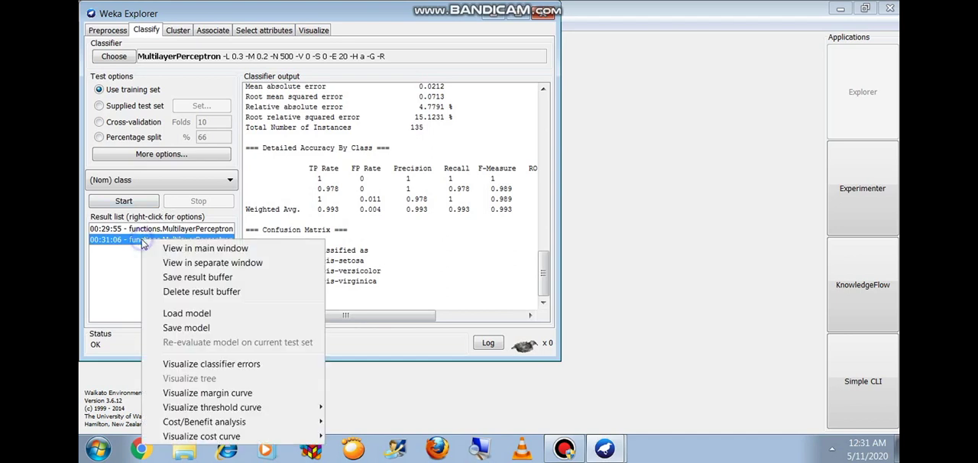
click(175, 328)
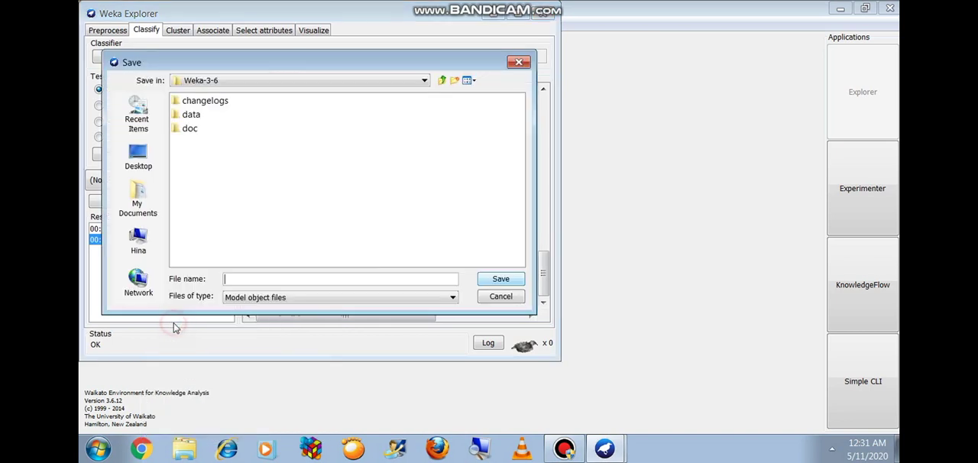
click(138, 156)
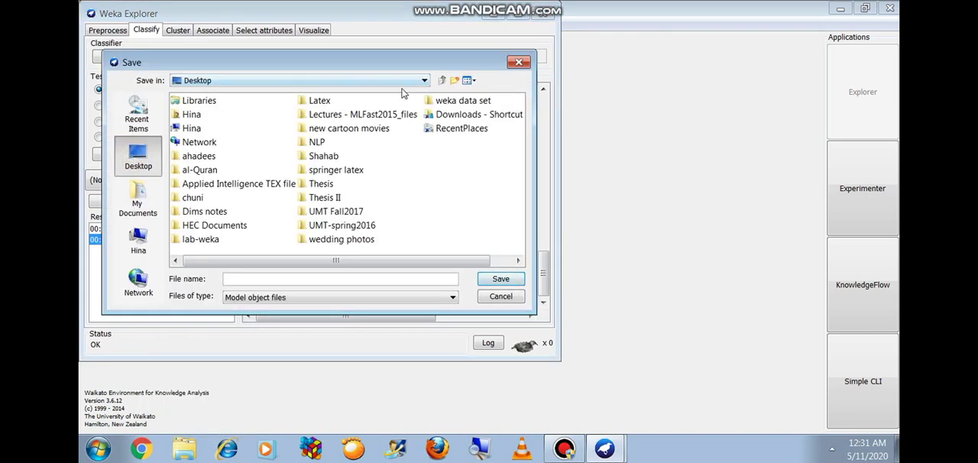
double_click(429, 102)
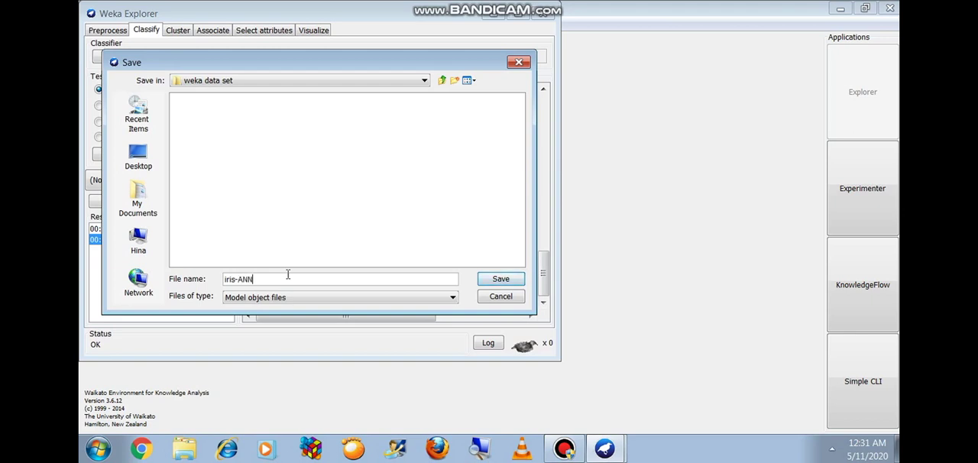
click(501, 279)
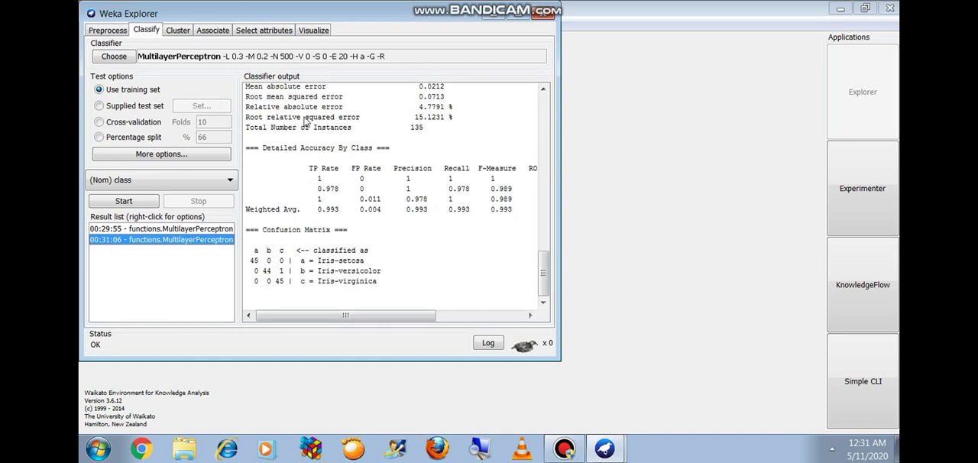
Step: Minimize the Weka windows and open Notepad++ from the desktop
click(493, 12)
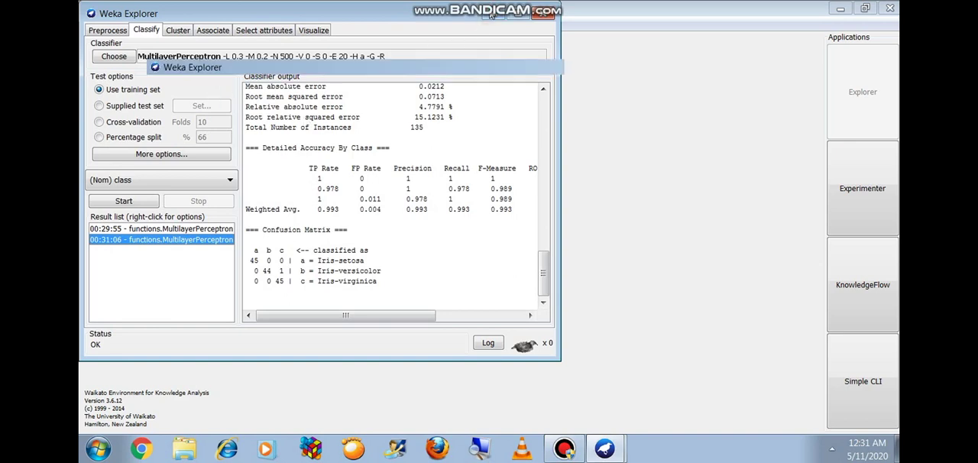
click(841, 7)
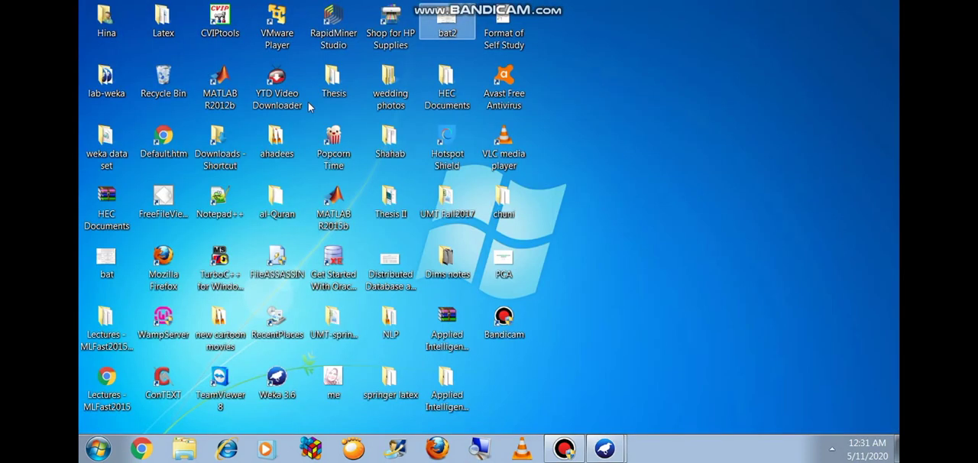
double_click(198, 200)
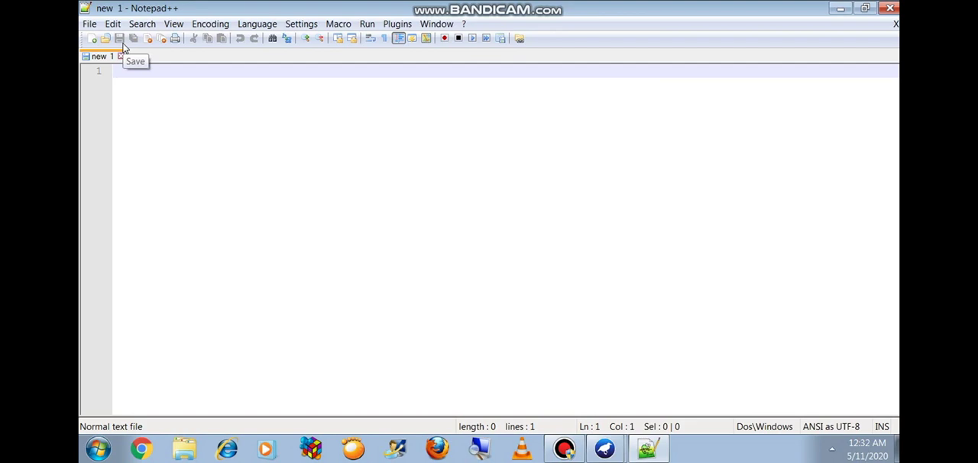
Step: In Windows Explorer, make a copy of the iris-test file within the Desktop's weka data set folder
click(192, 454)
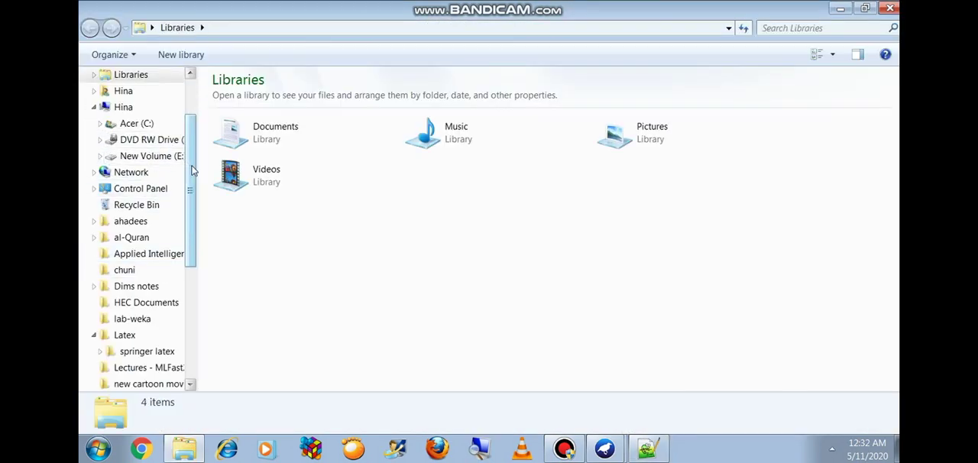
scroll(179, 107, up, 2)
click(141, 99)
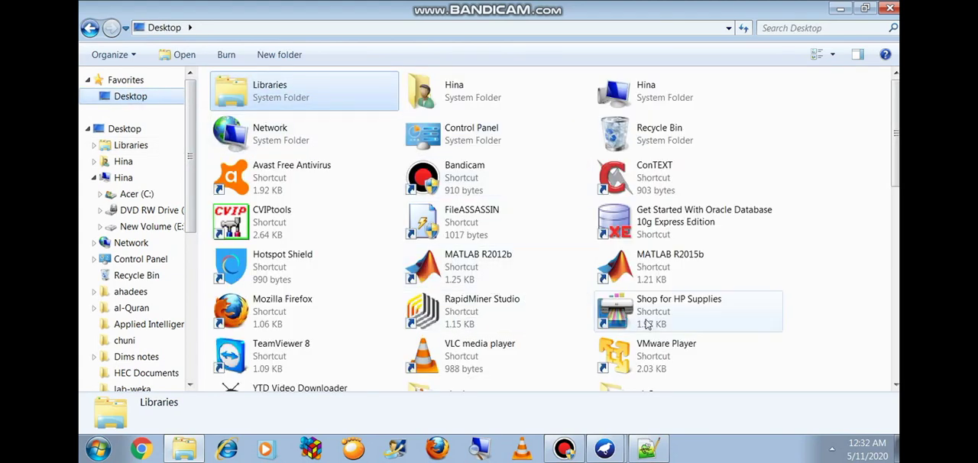
scroll(745, 130, down, 5)
scroll(737, 133, down, 5)
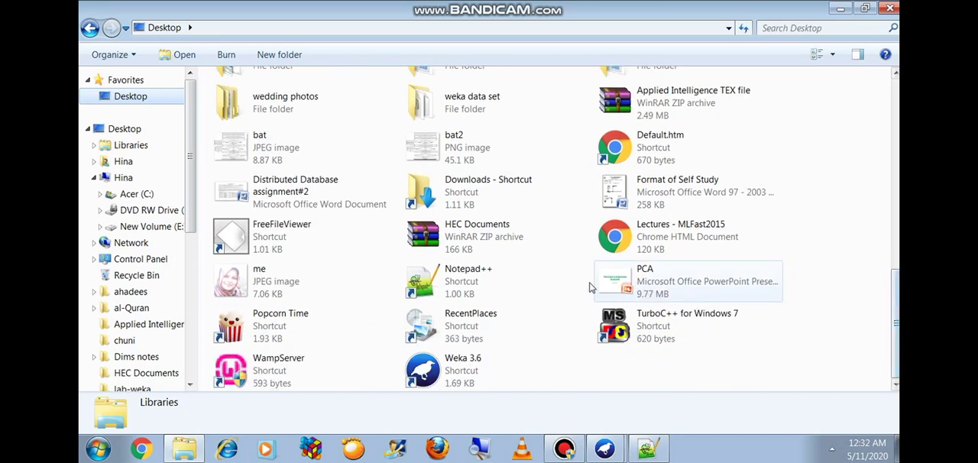
double_click(529, 110)
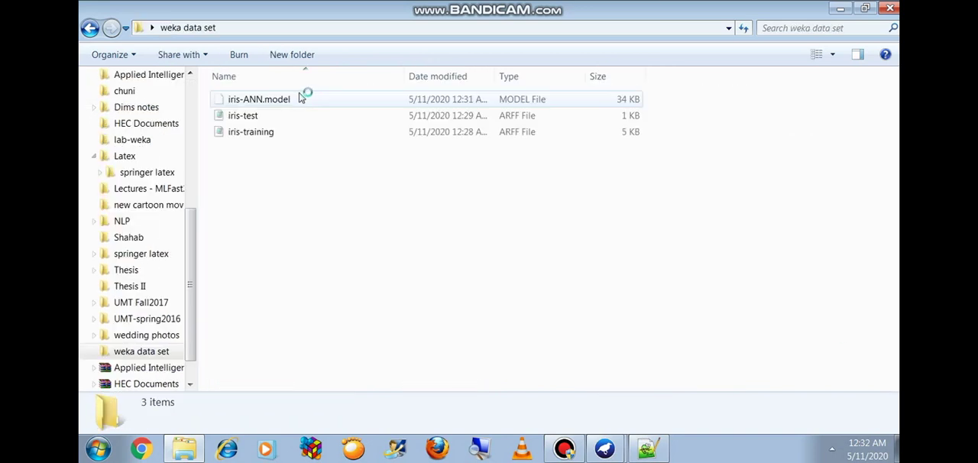
click(280, 116)
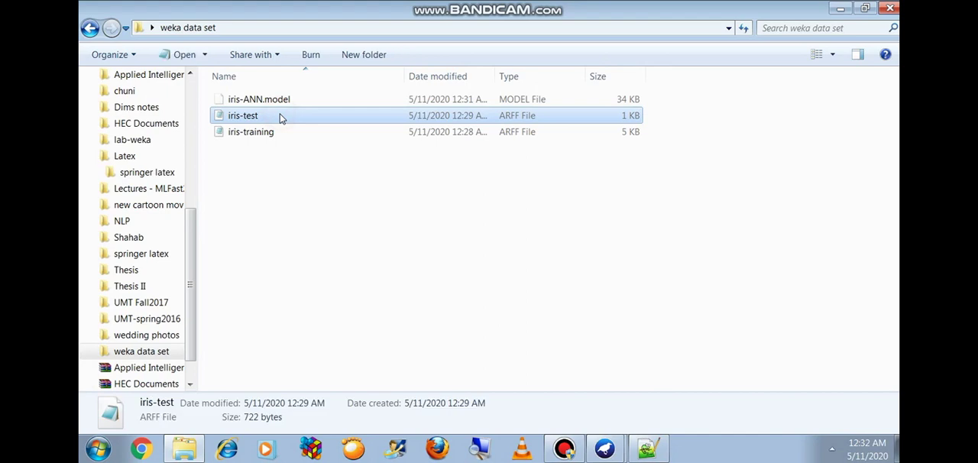
key(ctrl+v)
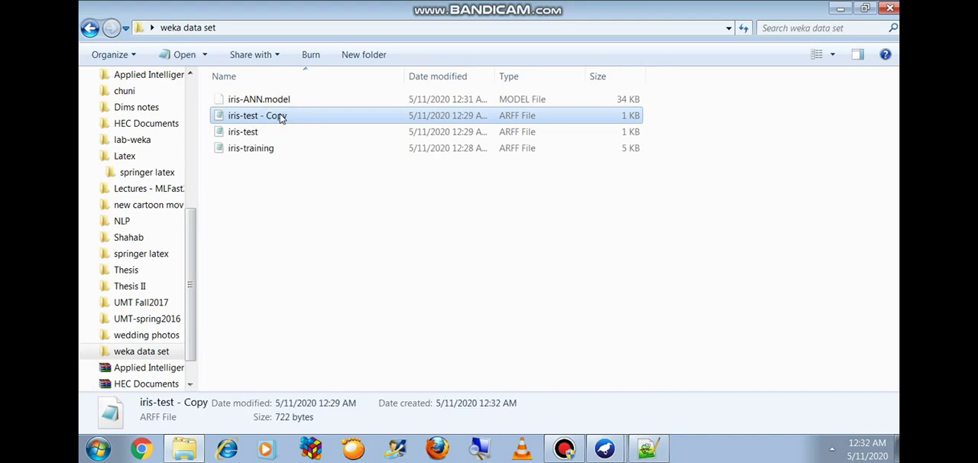
Step: Switch to Notepad++ and open the original iris-test file from the weka data set folder on the Desktop
click(648, 450)
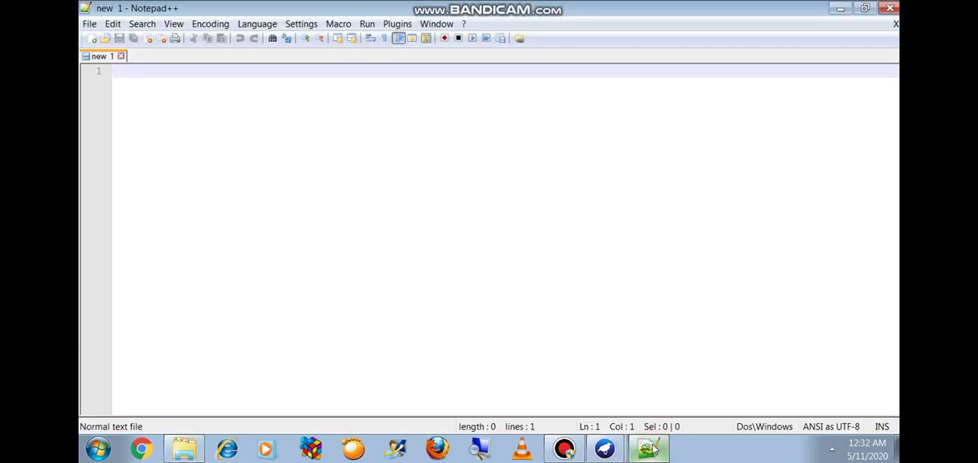
click(89, 23)
click(101, 55)
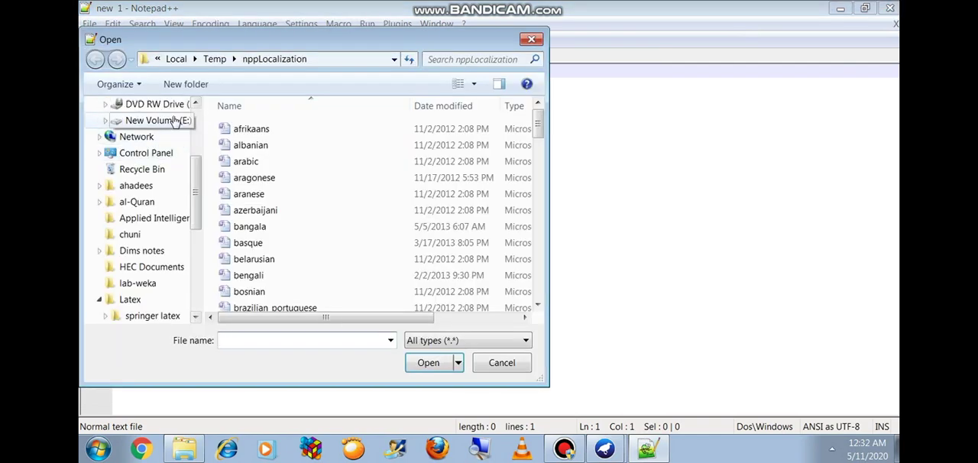
scroll(153, 191, up, 3)
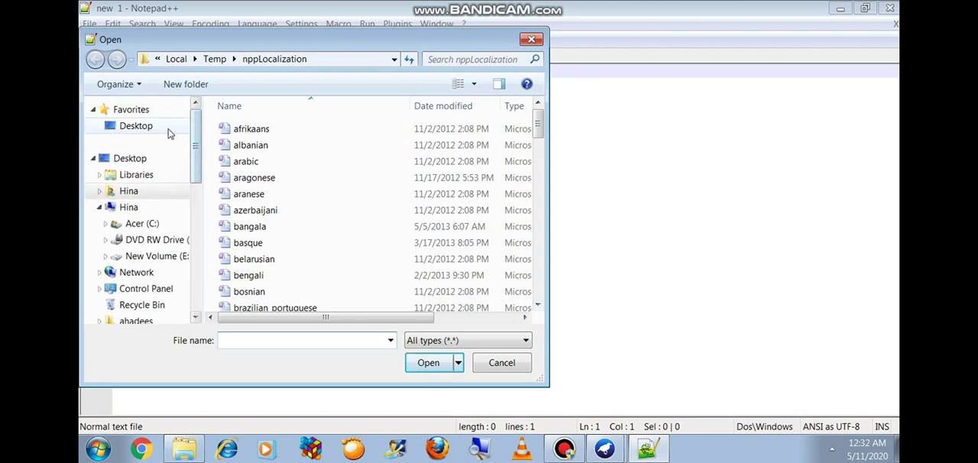
click(171, 130)
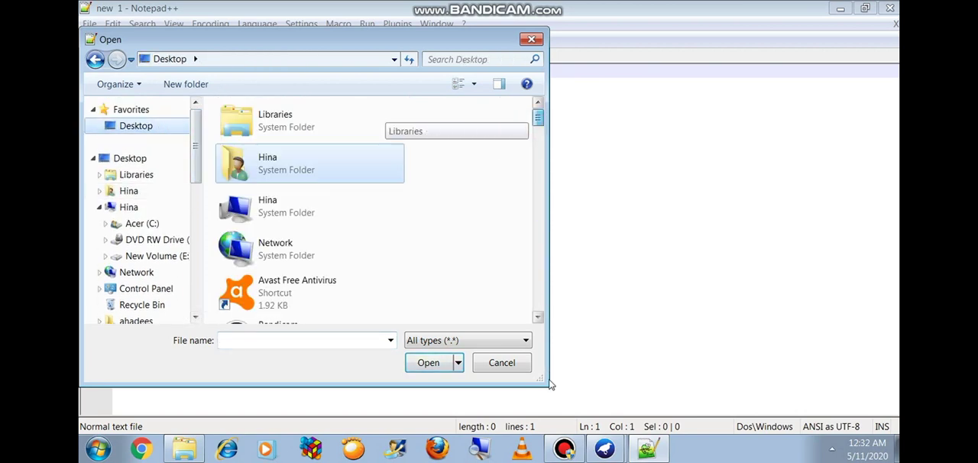
drag(538, 122, 539, 242)
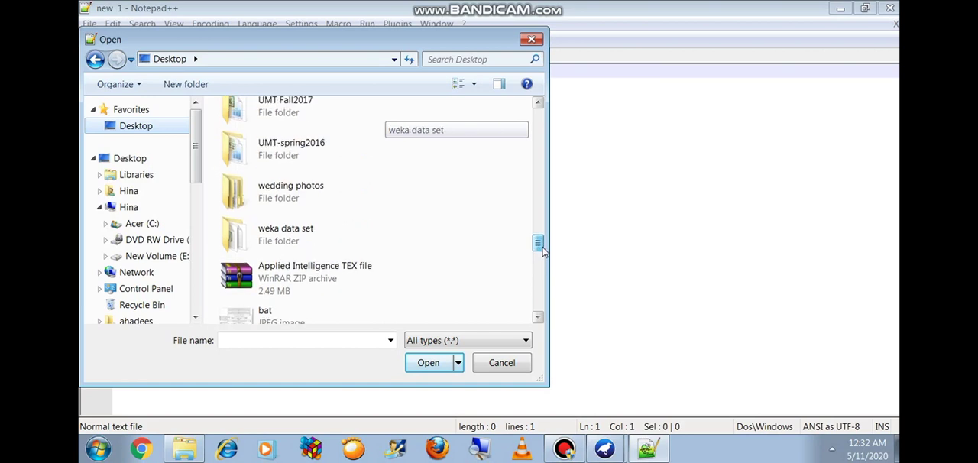
double_click(334, 237)
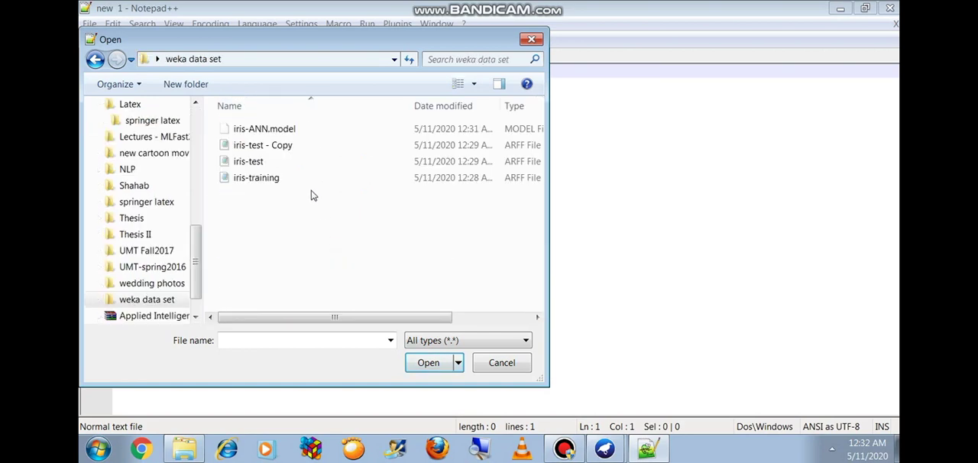
double_click(296, 162)
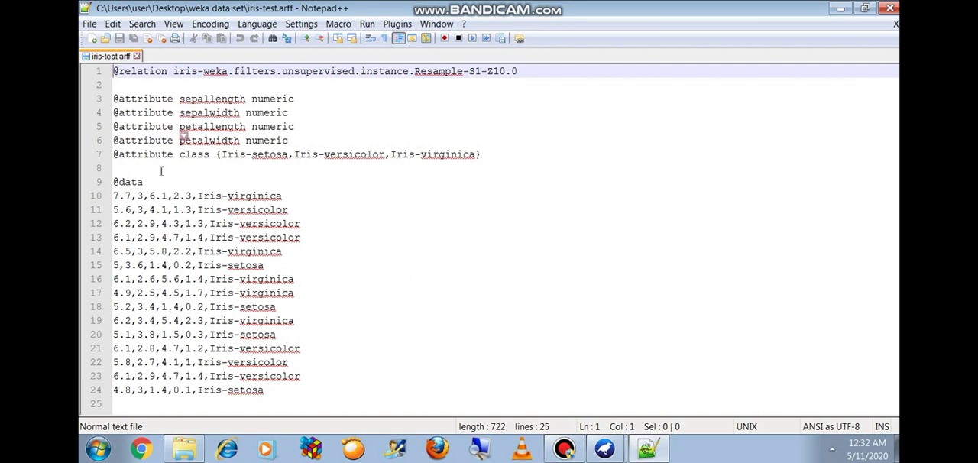
Step: Replace the class label in every data row of iris-test.arff, lines 10 to 24, with a question mark
drag(198, 196, 284, 196)
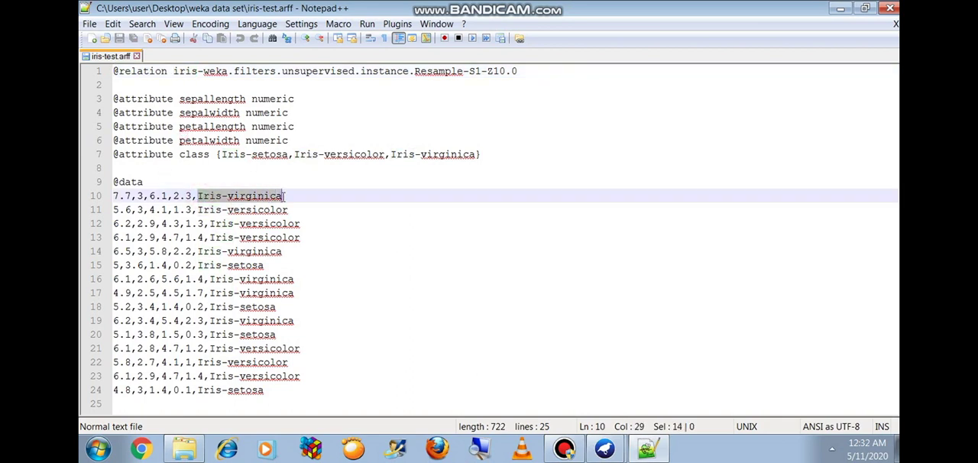
text(?)
drag(199, 210, 290, 209)
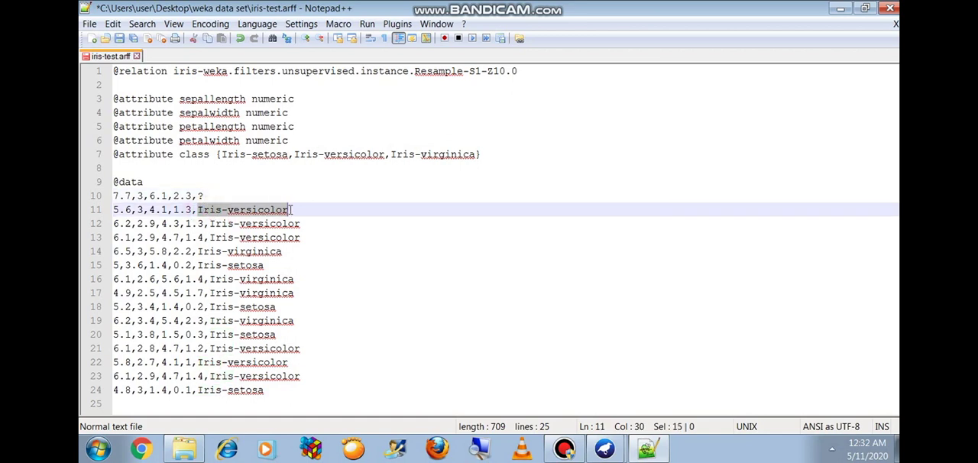
text(?)
drag(211, 223, 302, 223)
text(?)
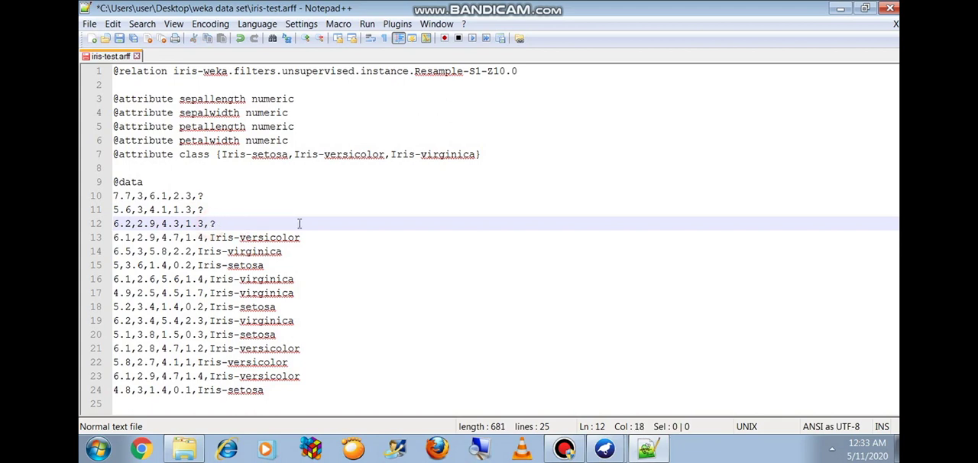
drag(211, 237, 301, 237)
text(?)
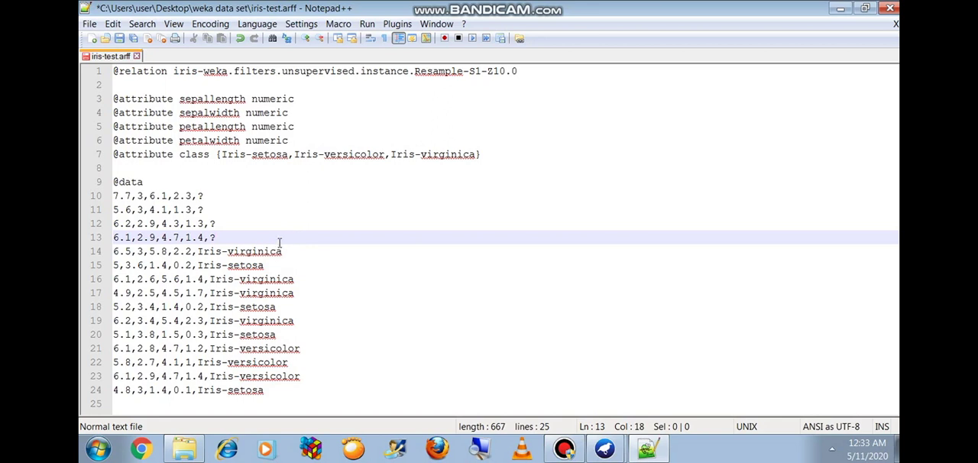
drag(198, 252, 282, 251)
text(?)
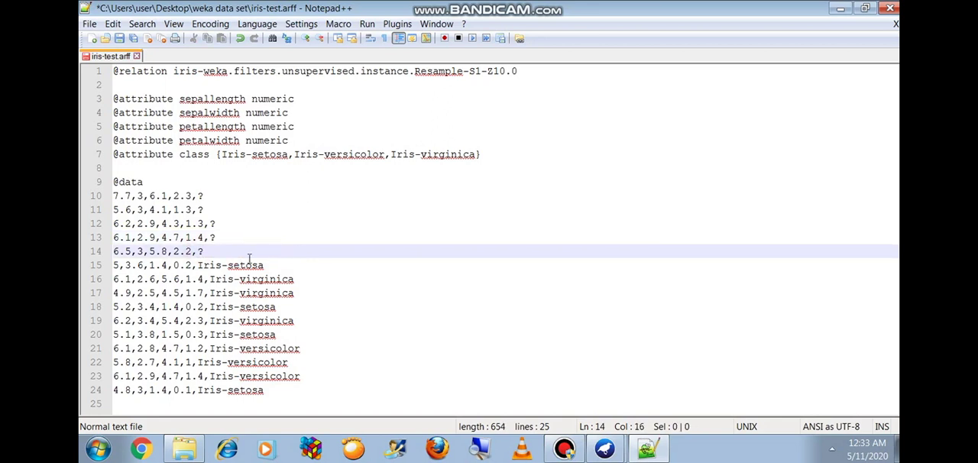
drag(197, 265, 265, 265)
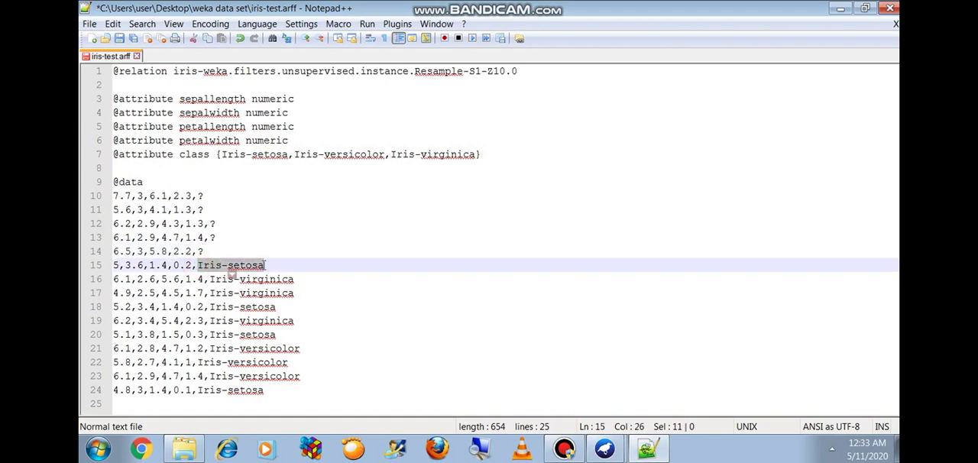
text(?)
drag(209, 279, 279, 308)
text(???)
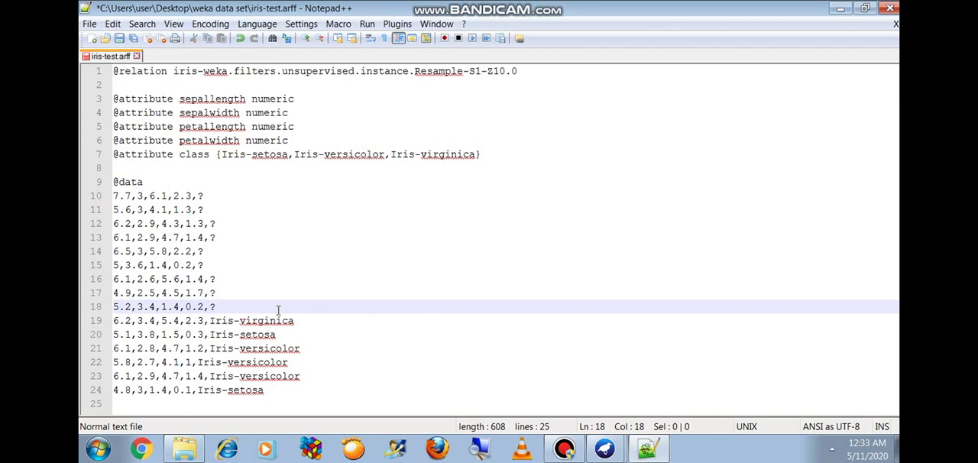
drag(210, 321, 299, 322)
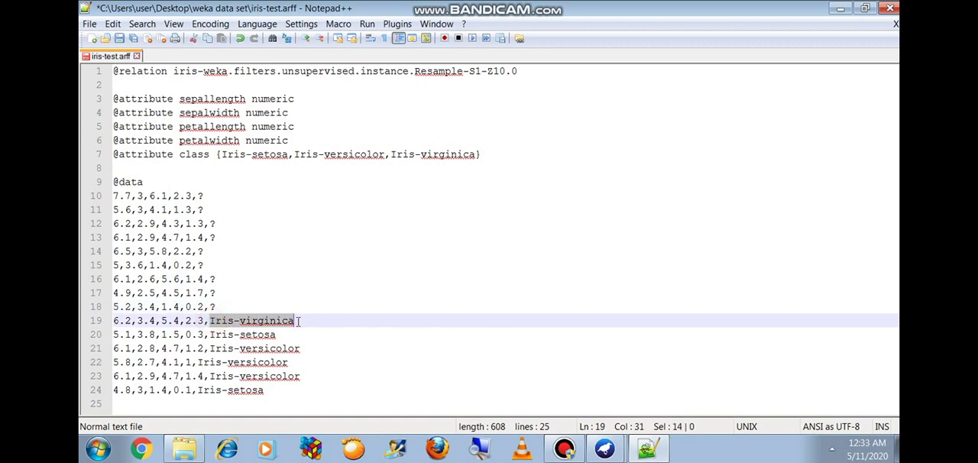
text(?)
drag(211, 335, 277, 334)
text(?)
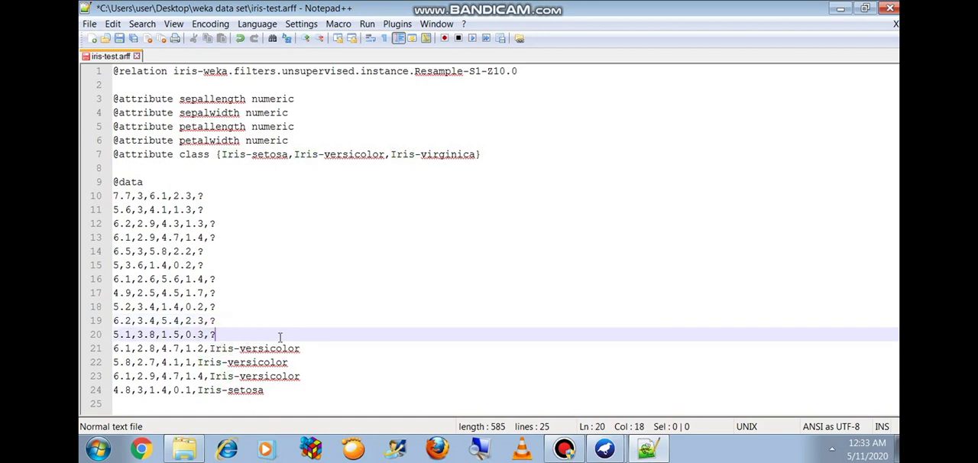
drag(211, 349, 303, 348)
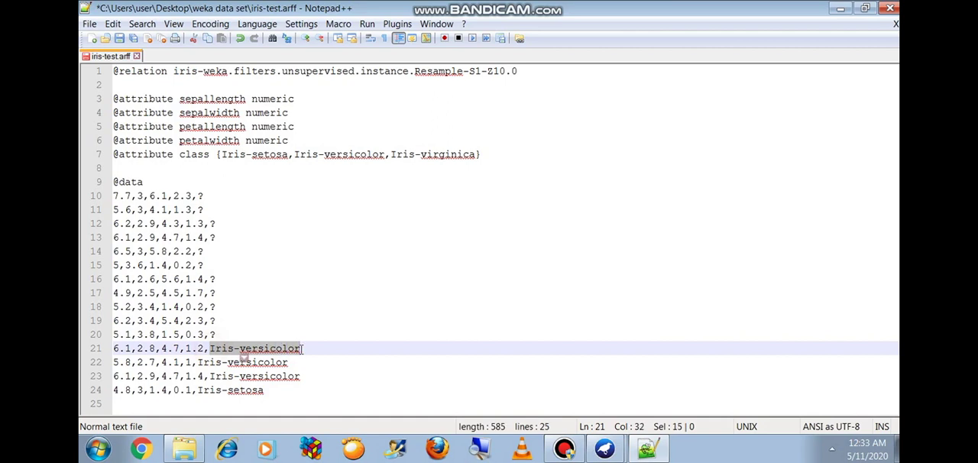
text(?)
drag(198, 363, 290, 364)
text(?)
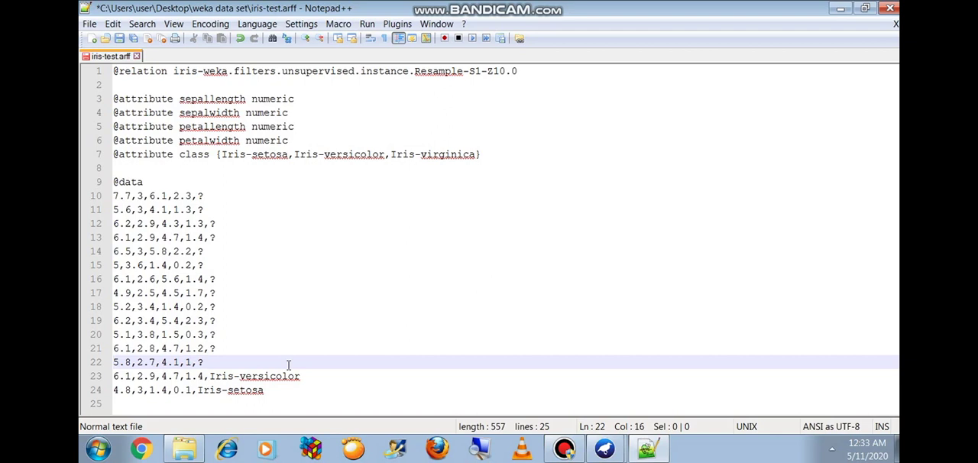
drag(209, 378, 320, 382)
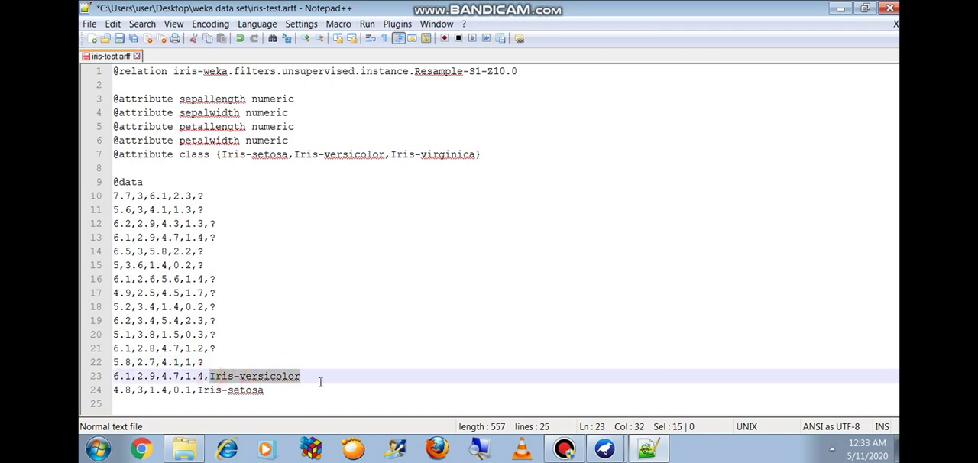
text(?)
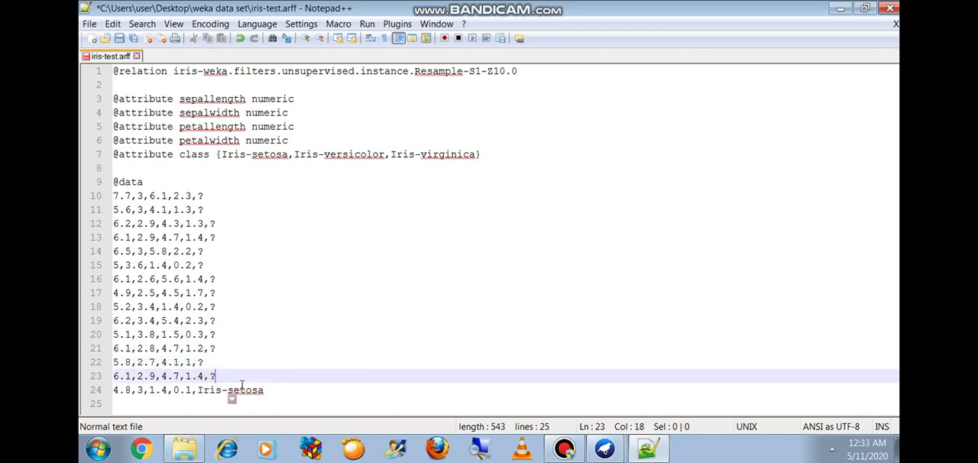
drag(199, 390, 264, 391)
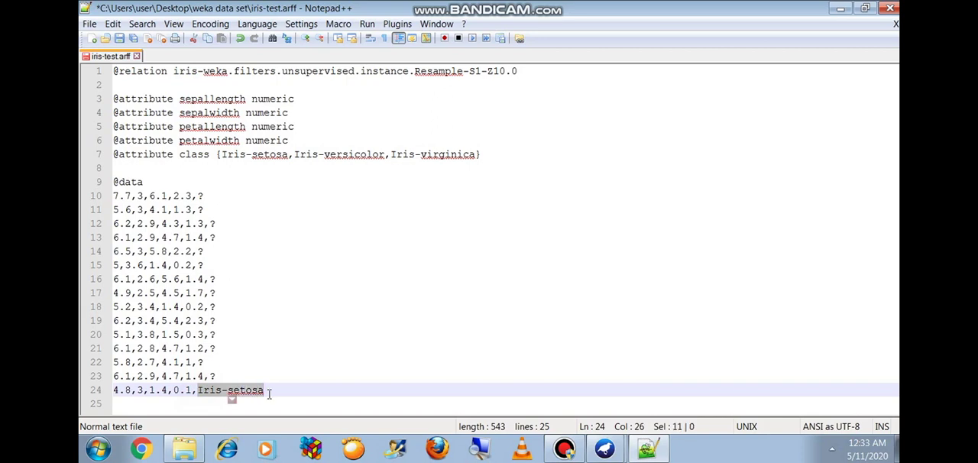
text(?)
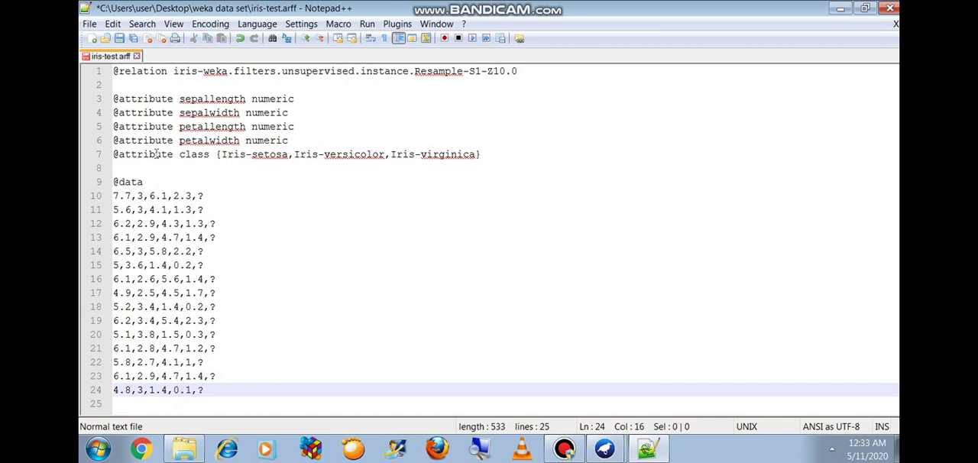
Step: Save the edited iris-test file, minimize Notepad++ and switch to the Weka Explorer window
click(90, 23)
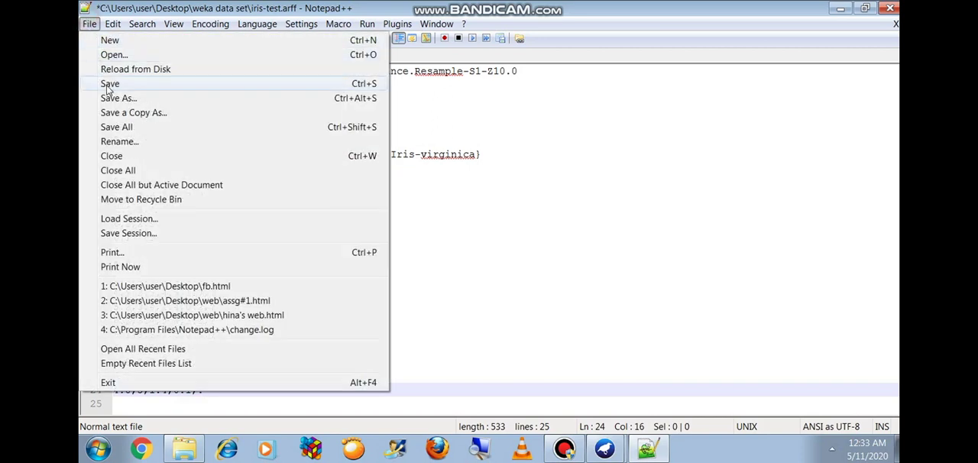
click(107, 83)
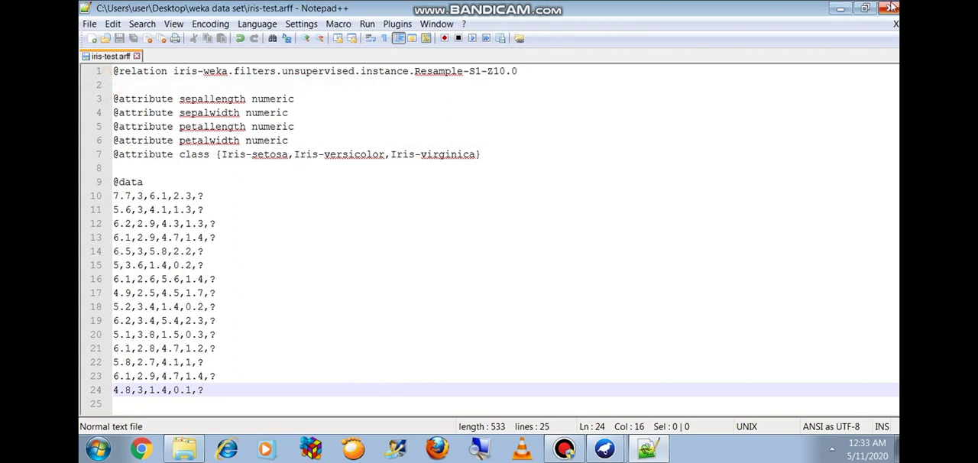
click(840, 8)
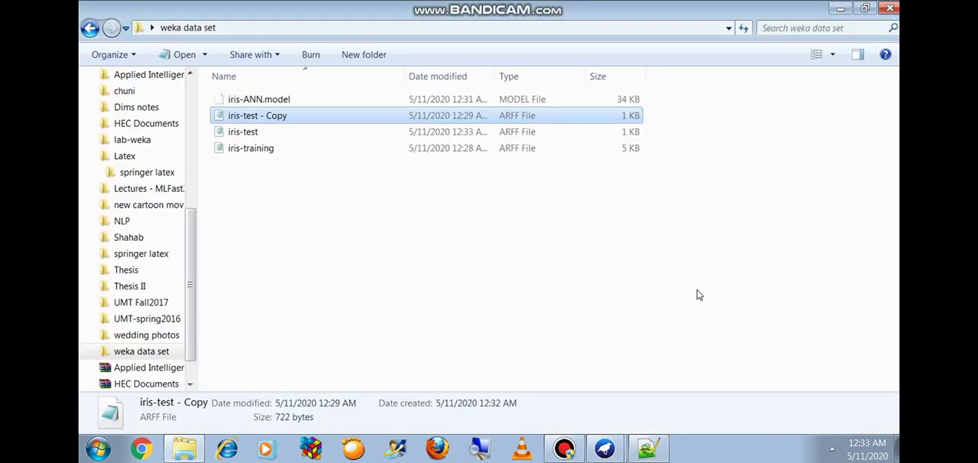
click(605, 451)
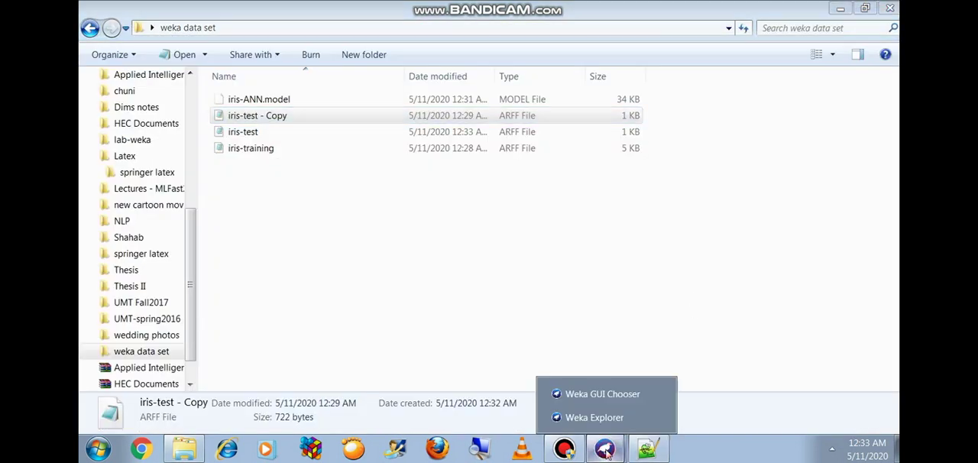
click(592, 412)
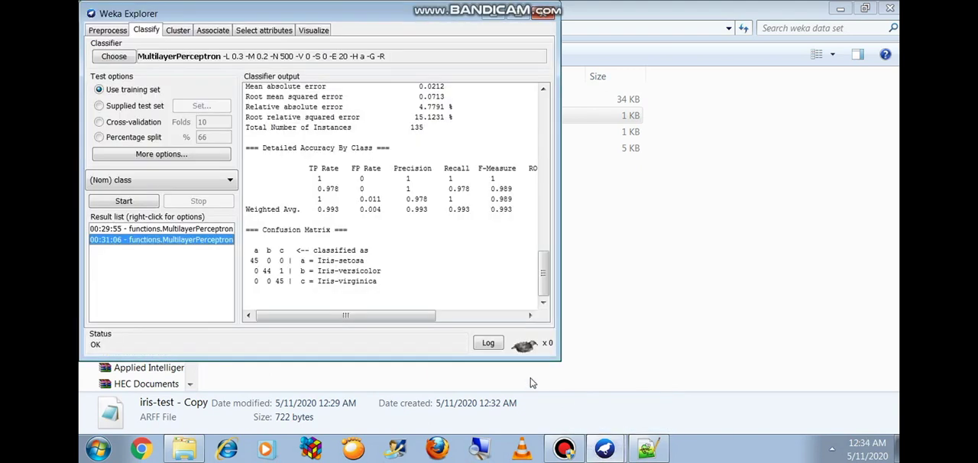
Step: Set the test option to a supplied test set, using iris-test from the Desktop's weka data set folder
click(144, 108)
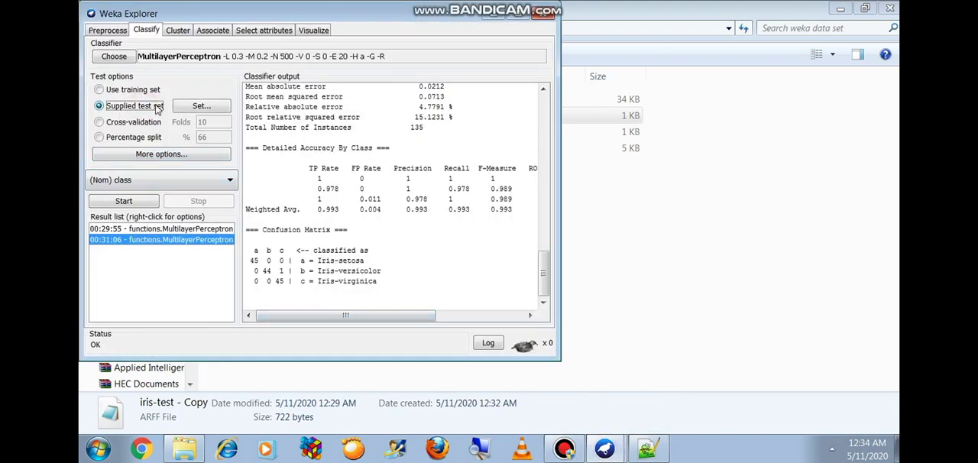
click(191, 106)
click(119, 54)
click(122, 109)
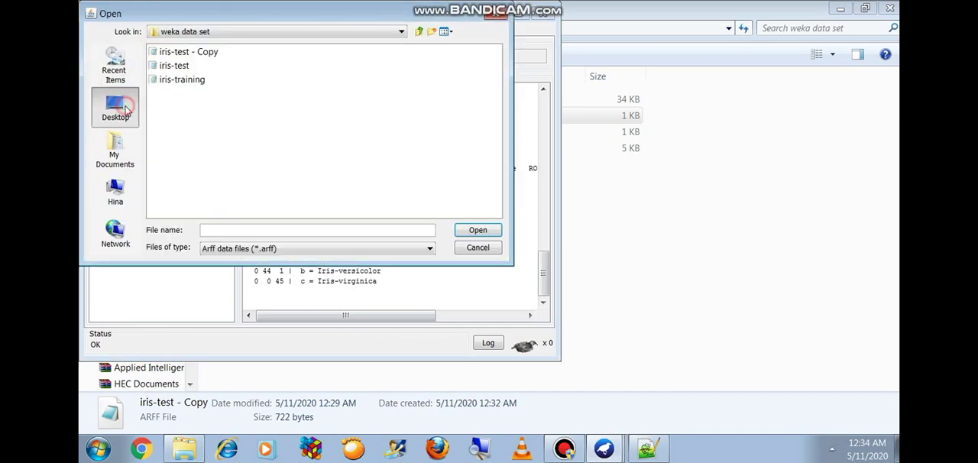
double_click(416, 52)
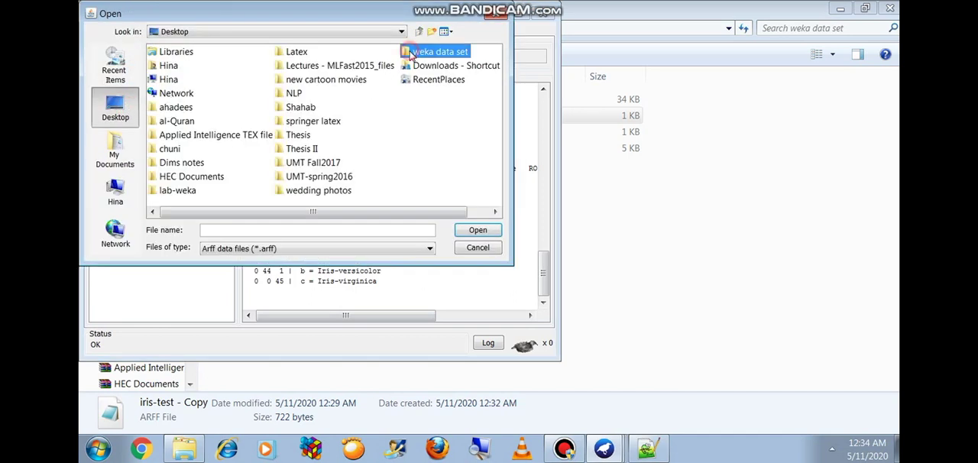
click(180, 68)
double_click(181, 68)
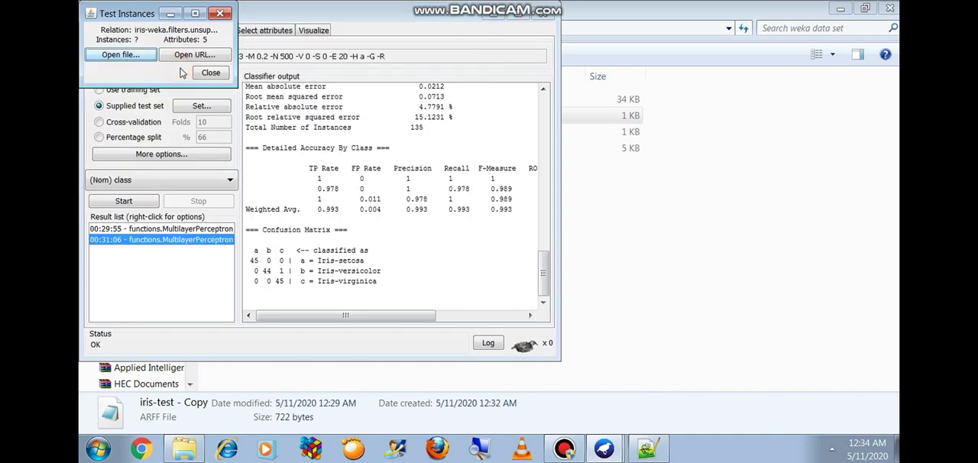
click(202, 77)
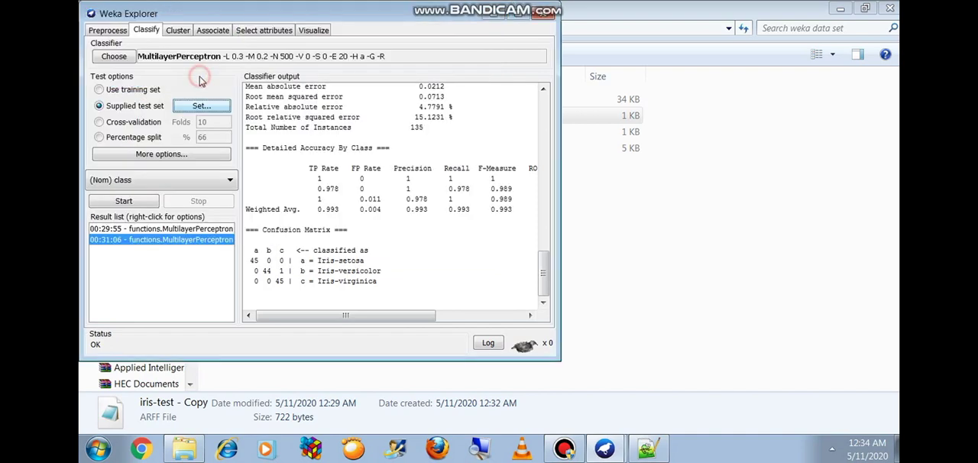
Step: Run the MultilayerPerceptron classifier with the supplied test set, training the neural network and accepting it
click(144, 204)
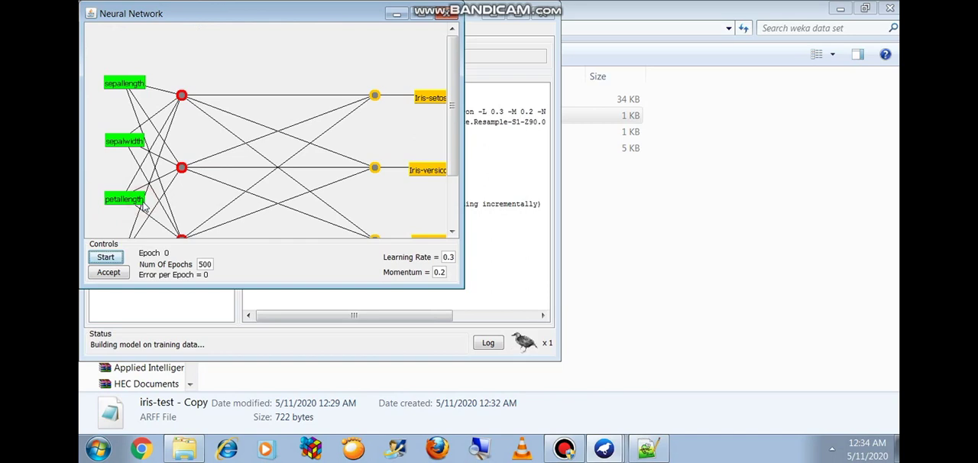
double_click(320, 9)
click(100, 407)
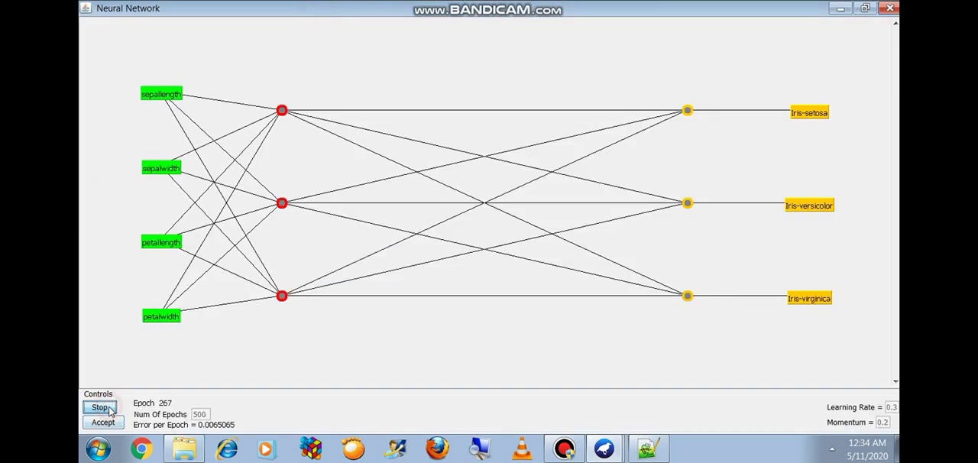
click(105, 422)
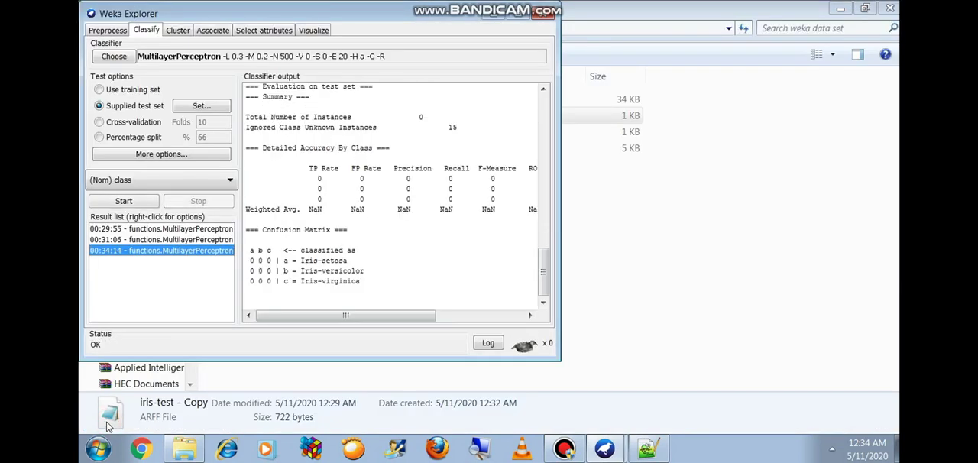
Step: Open the classifier errors visualization for the newest MultilayerPerceptron result
drag(542, 269, 554, 282)
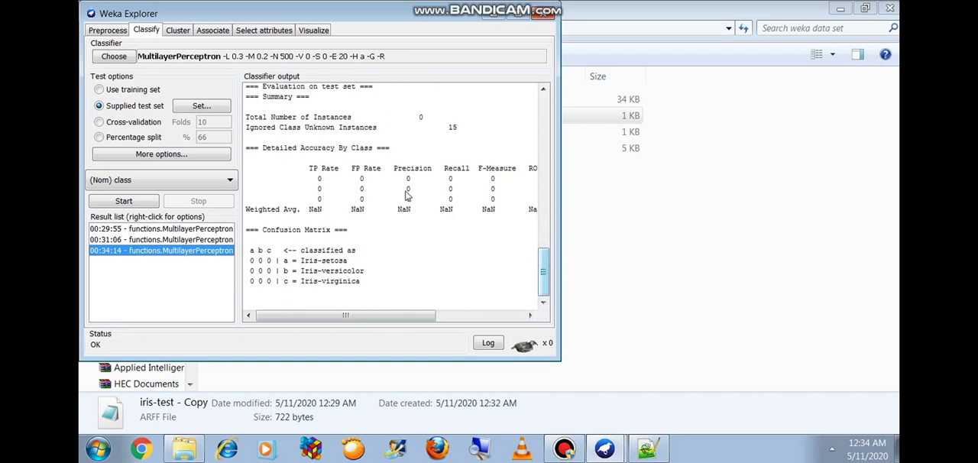
right_click(217, 253)
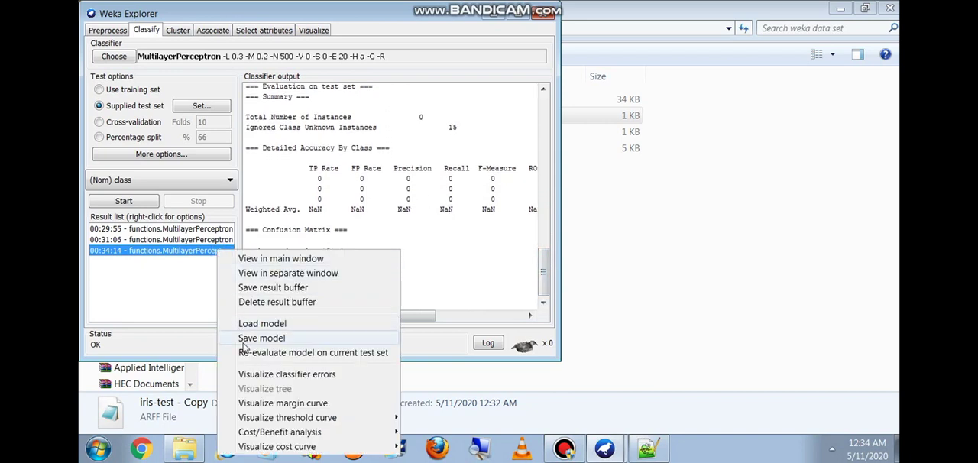
click(250, 373)
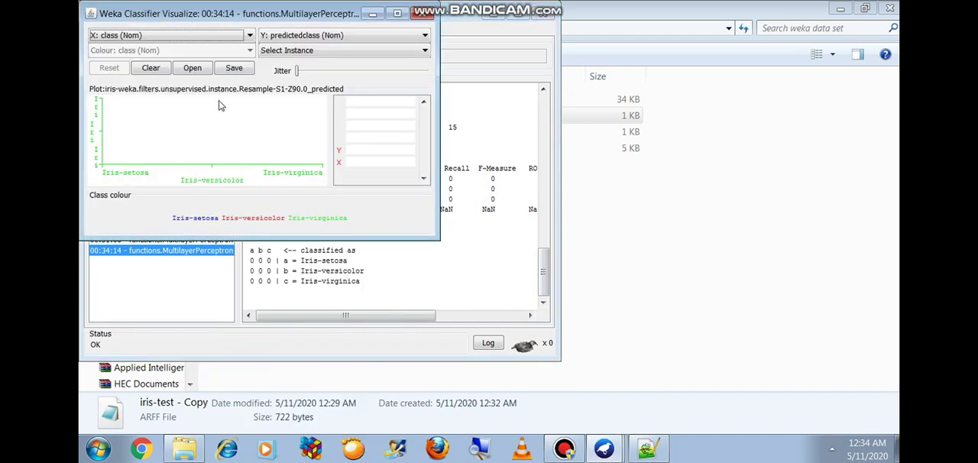
Step: Save the visualized predictions as iris-results in the Desktop's weka data set folder, and close the classifier visualization
click(236, 69)
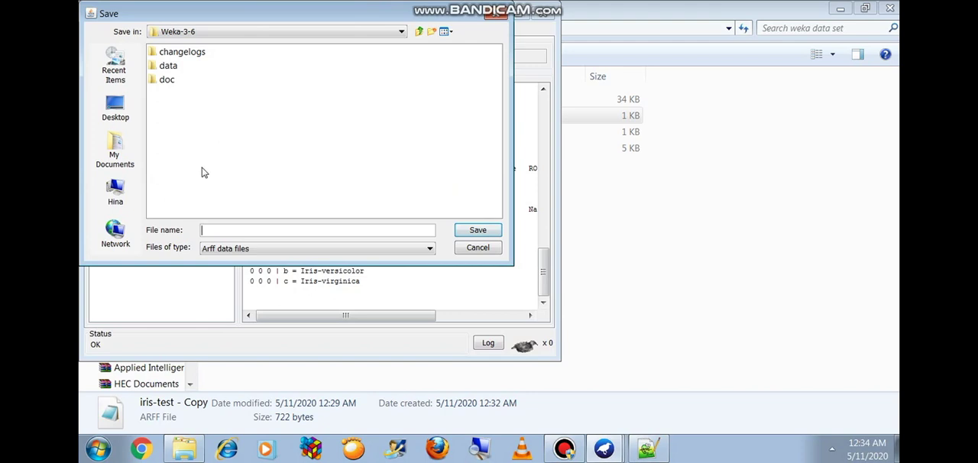
click(115, 107)
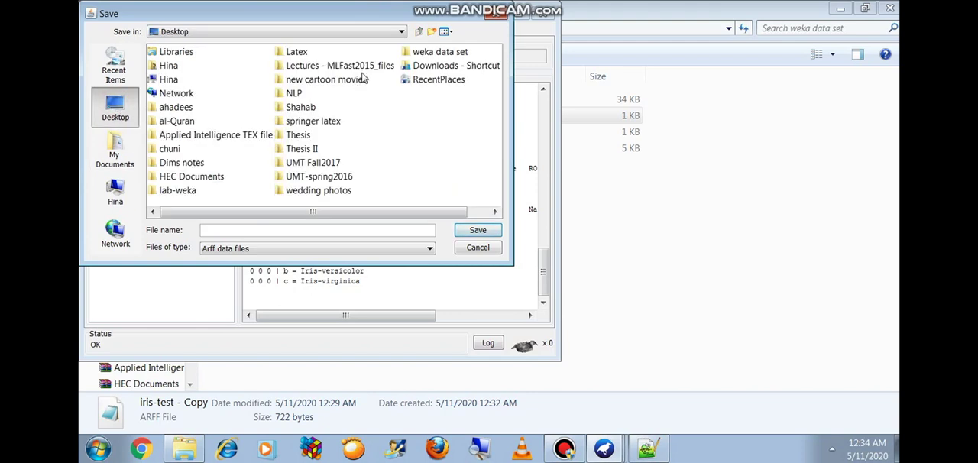
click(406, 55)
double_click(406, 54)
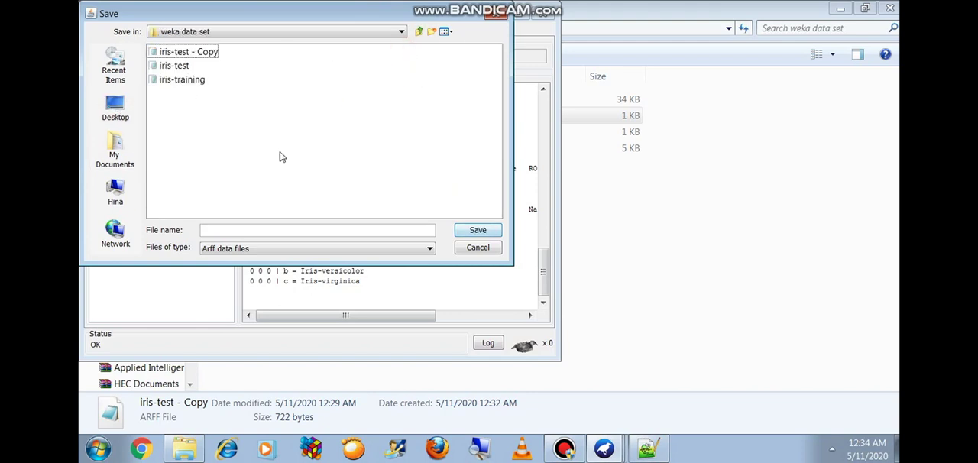
click(225, 227)
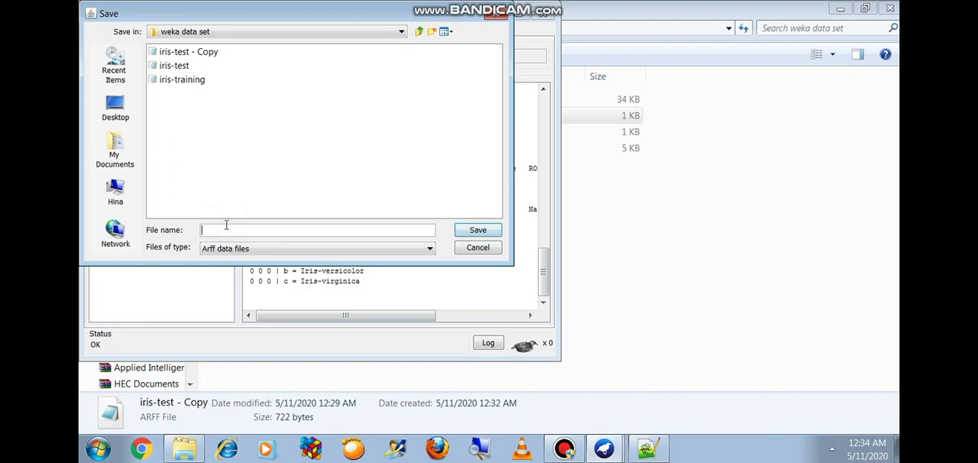
text(iris-results)
click(469, 234)
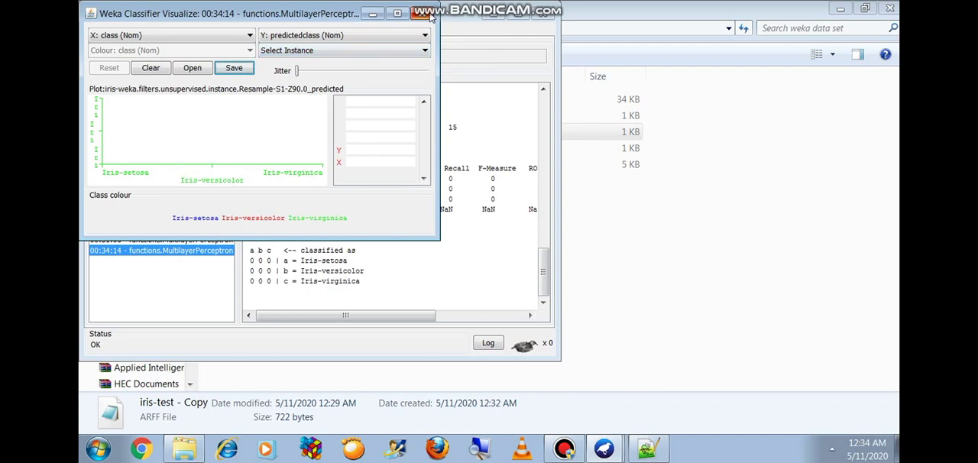
click(430, 15)
Step: Minimize Weka Explorer, switch to Notepad++ and open the iris-results file from the weka data set folder
click(495, 14)
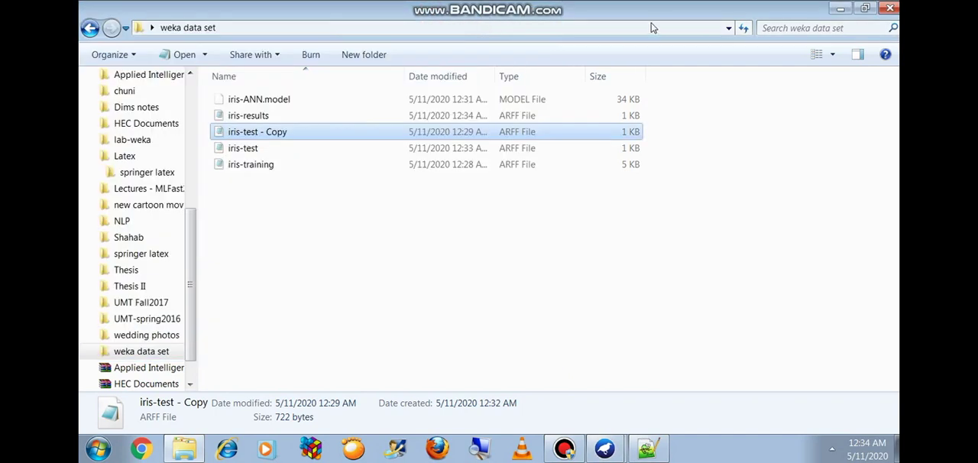
click(645, 447)
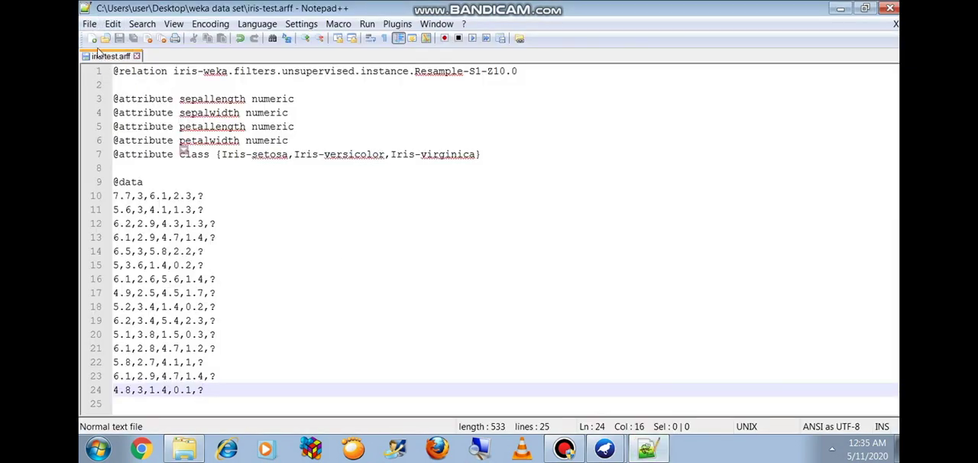
click(90, 23)
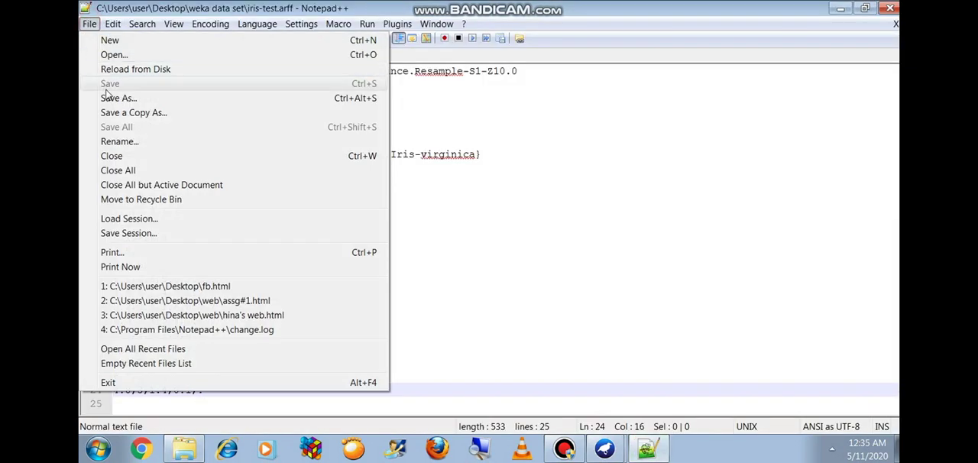
click(112, 56)
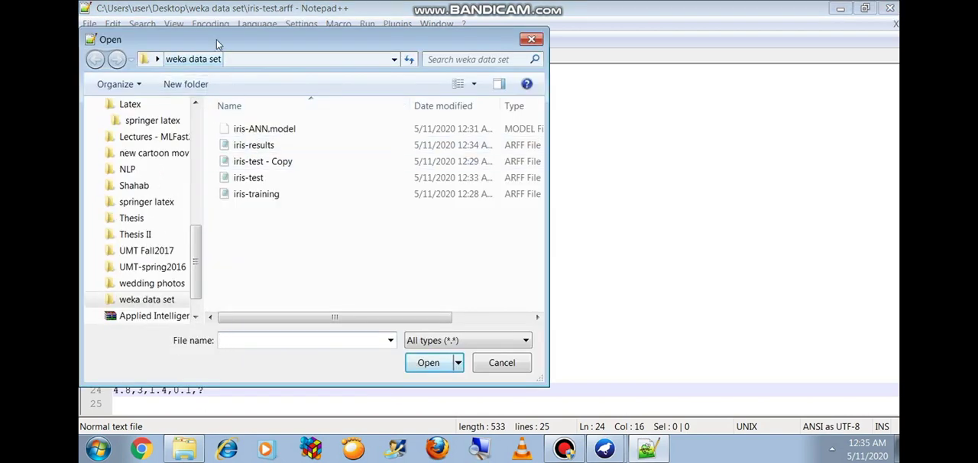
double_click(253, 145)
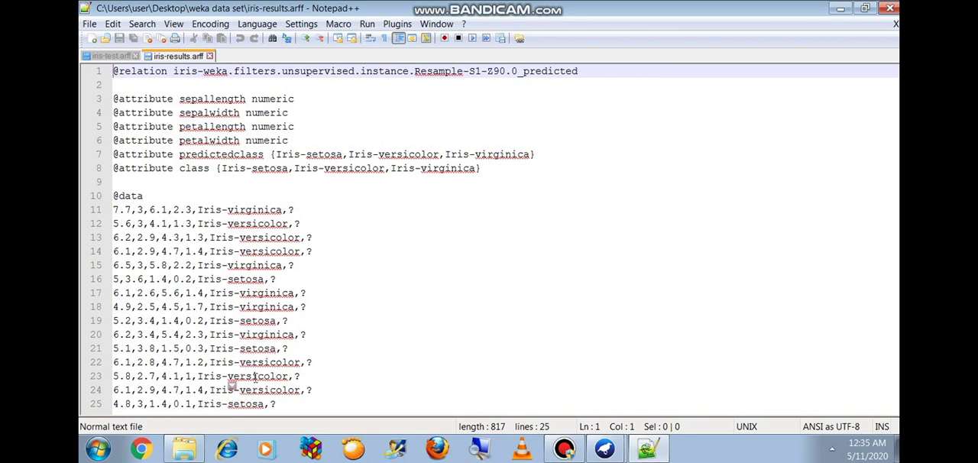
Step: Open the iris-test - Copy file from the weka data set folder in Notepad++ alongside iris-results
click(89, 23)
click(128, 55)
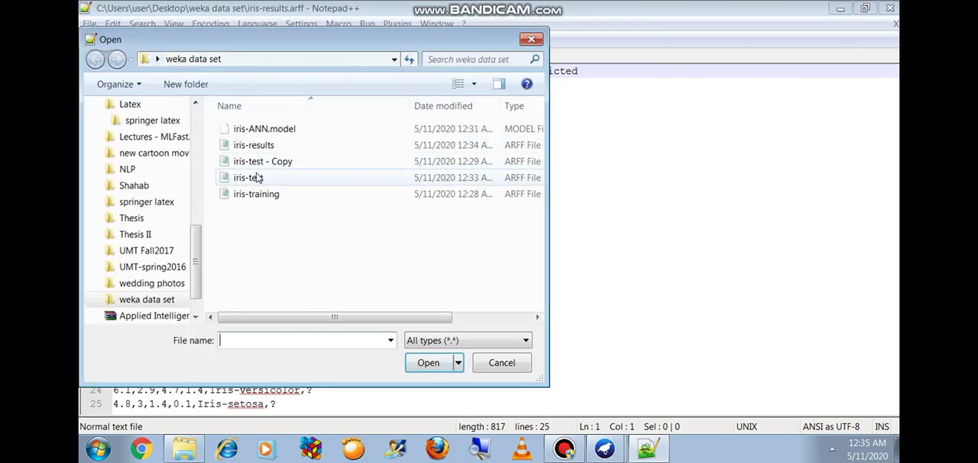
double_click(258, 165)
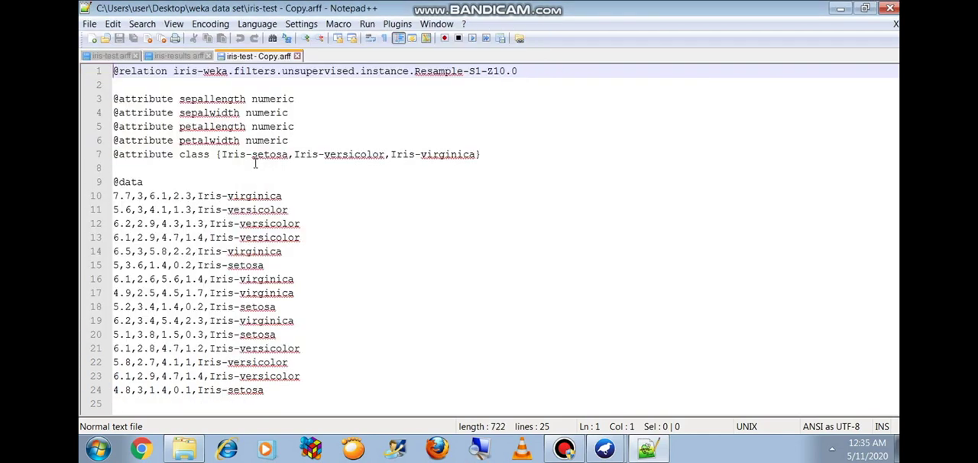
Step: Compare the predicted classes in iris-results with the original classes in iris-test - Copy, and switch back to Weka Explorer
click(180, 56)
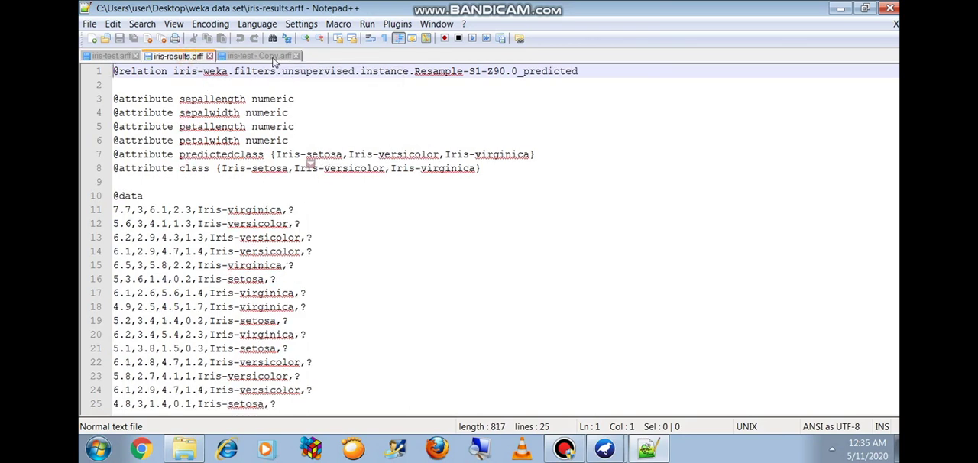
click(260, 56)
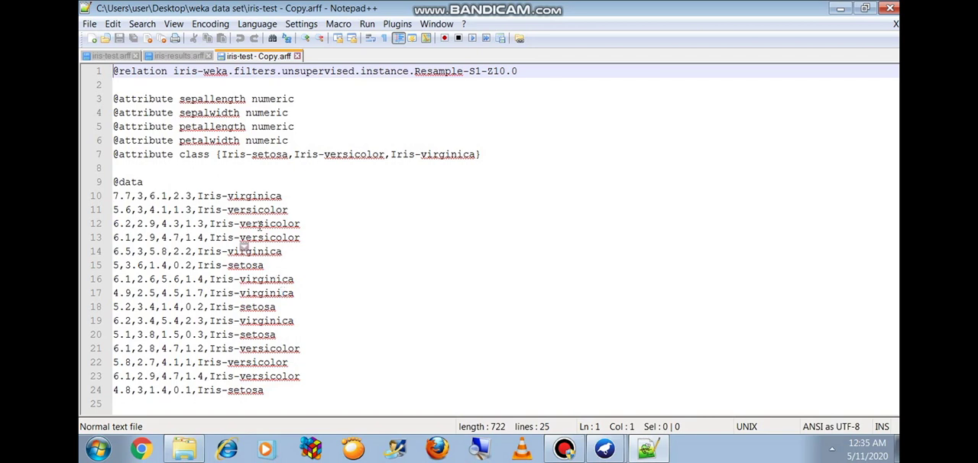
click(177, 56)
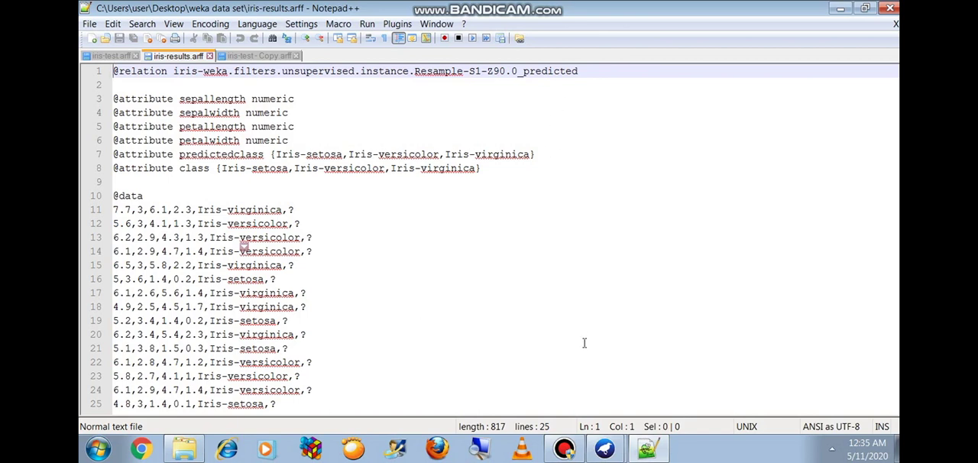
click(604, 448)
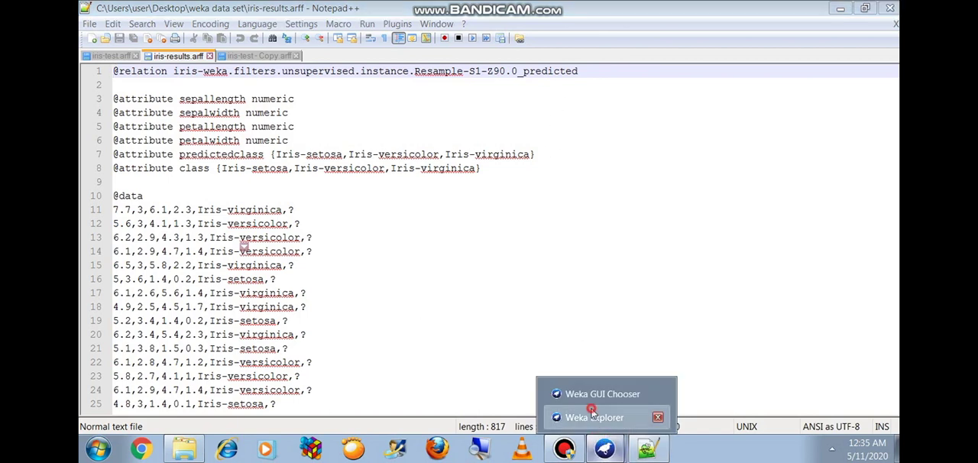
click(593, 417)
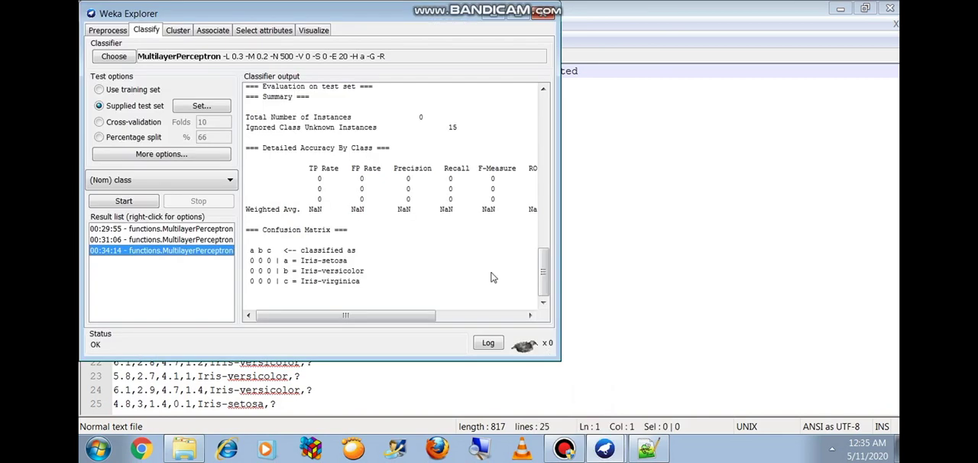